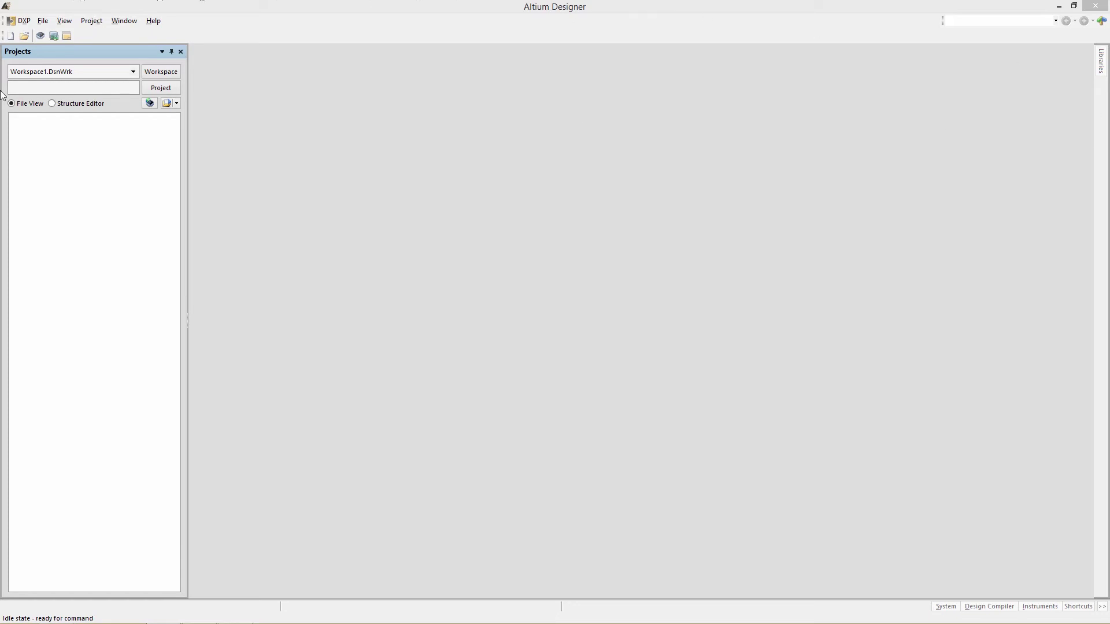
# Open Transient-IC.PRJPCB from Desktop > design files and its Charging and Discharging Capacitors schematic.
pyautogui.click(44, 22)
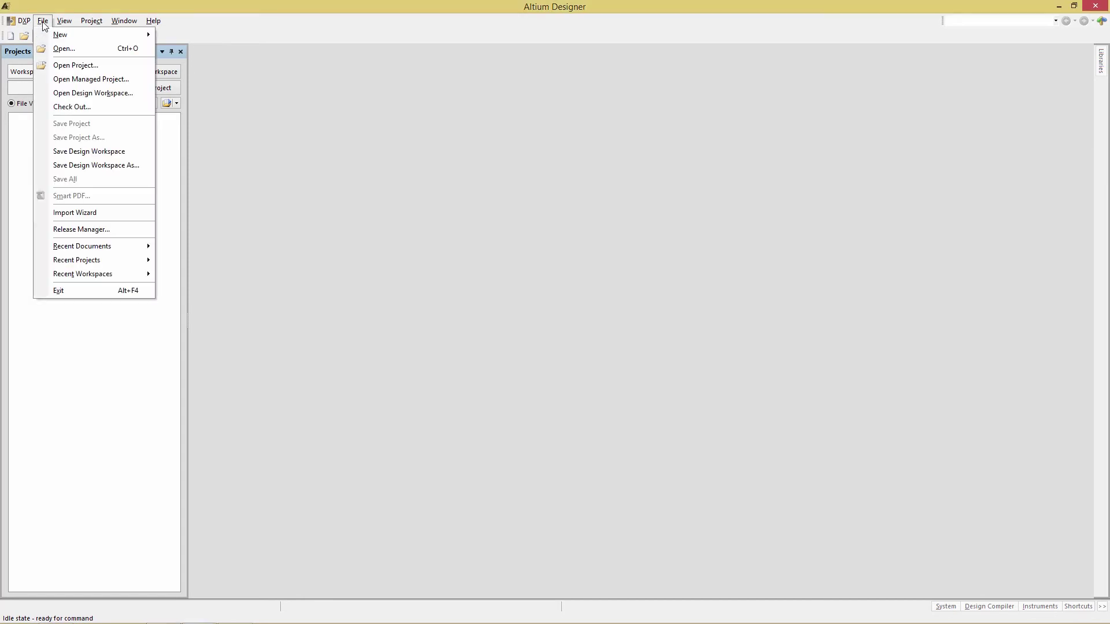
pyautogui.click(64, 49)
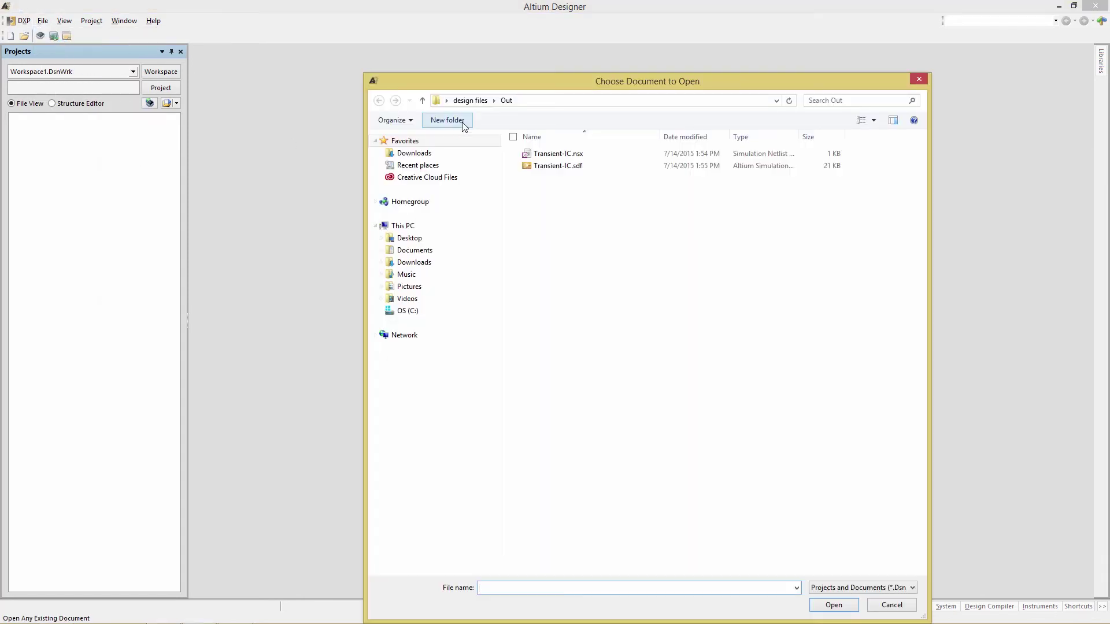
pyautogui.click(409, 239)
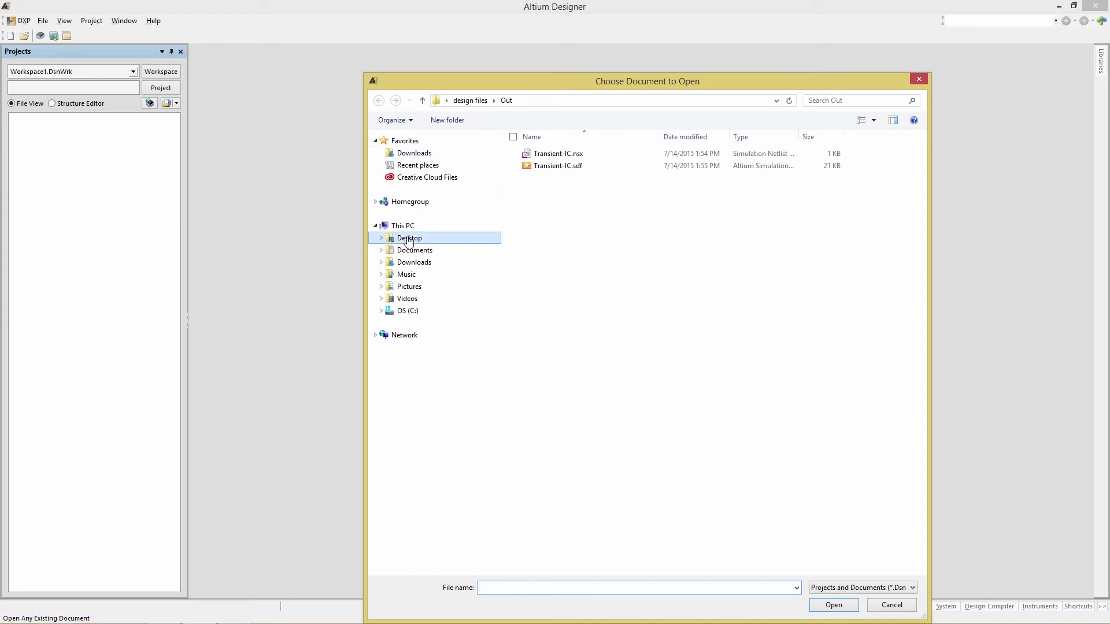
pyautogui.doubleClick(533, 167)
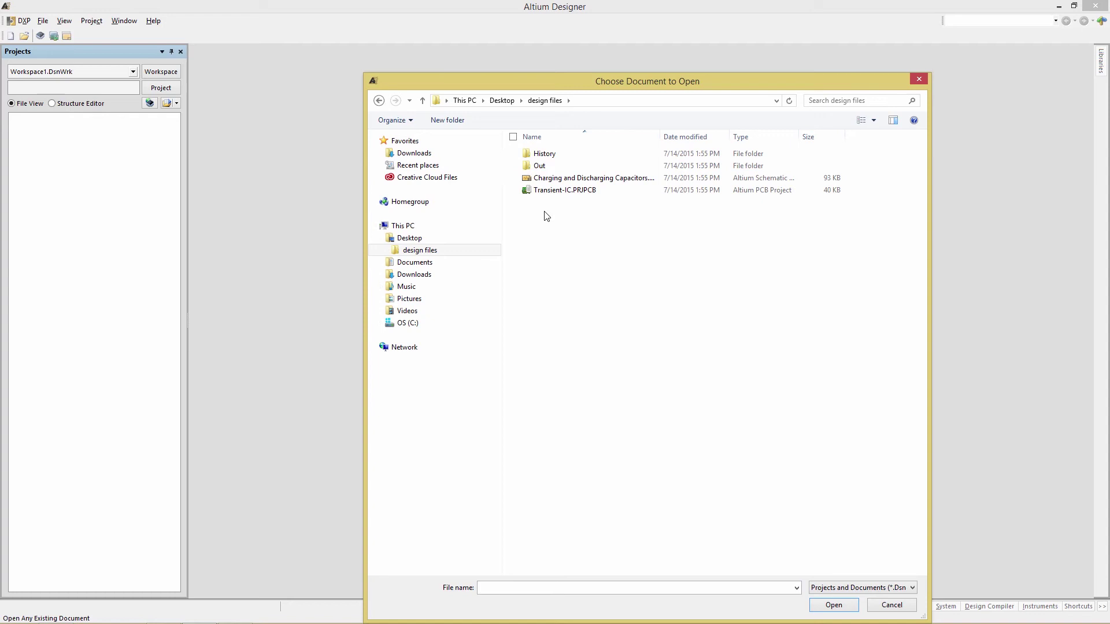
pyautogui.doubleClick(549, 194)
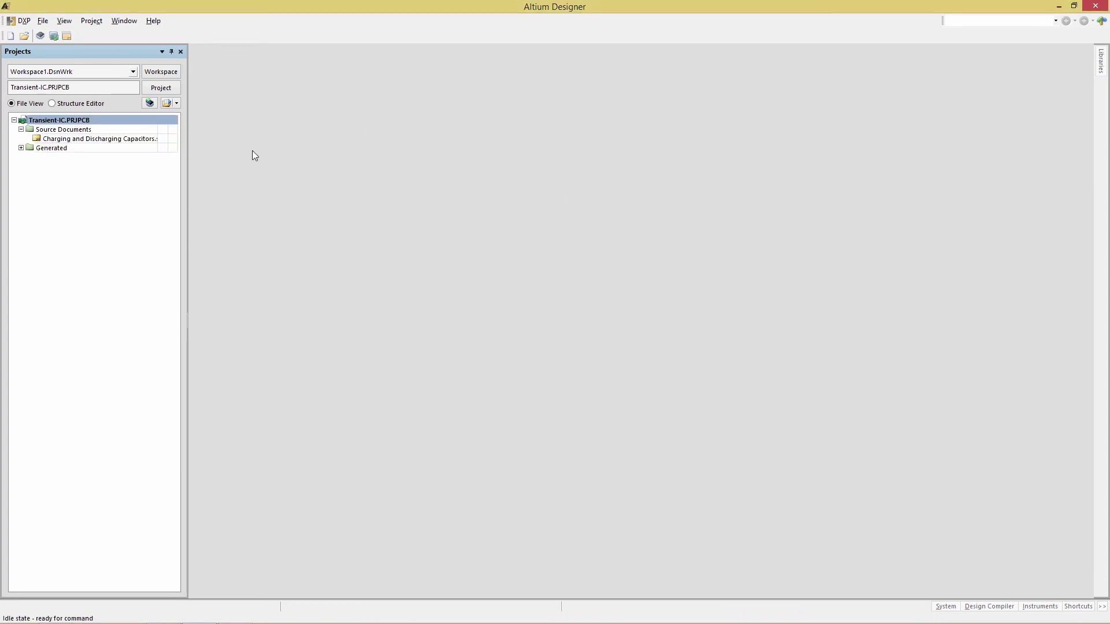
pyautogui.doubleClick(63, 141)
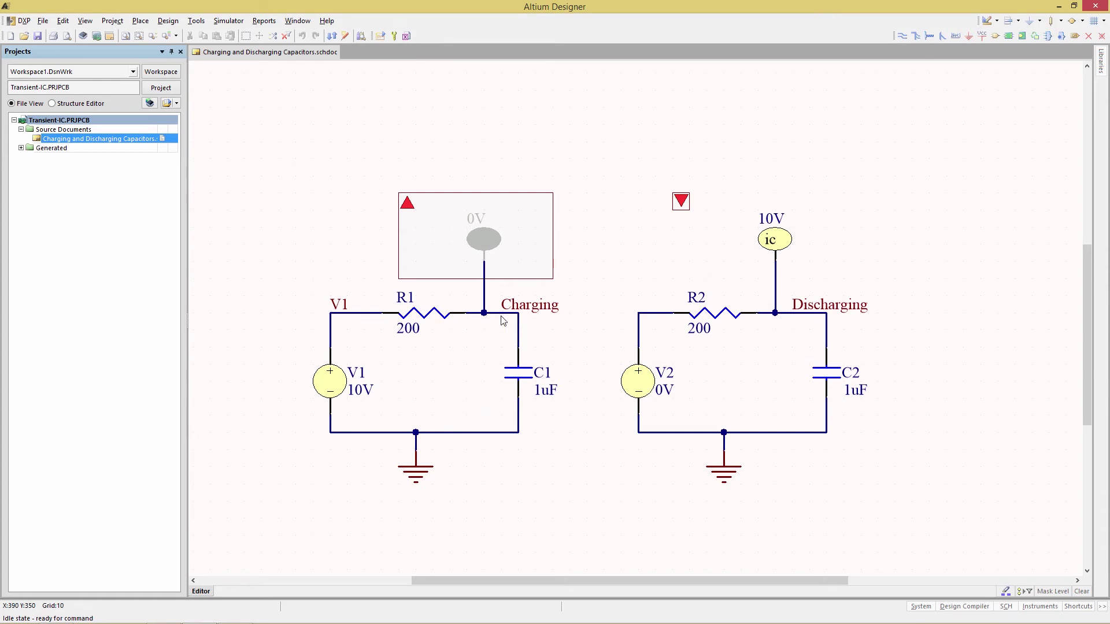
pyautogui.click(530, 309)
pyautogui.click(788, 322)
# Mask the 0V initial condition, keep the 10V one active, and float the Mixed Sim toolbar.
pyautogui.click(681, 203)
pyautogui.click(682, 202)
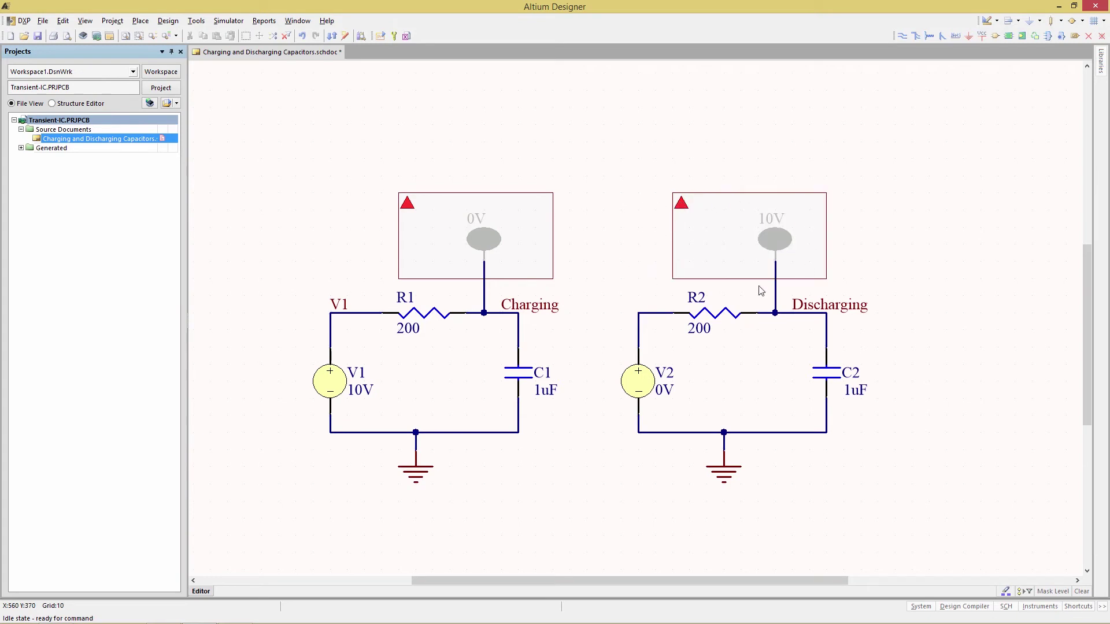
pyautogui.click(682, 206)
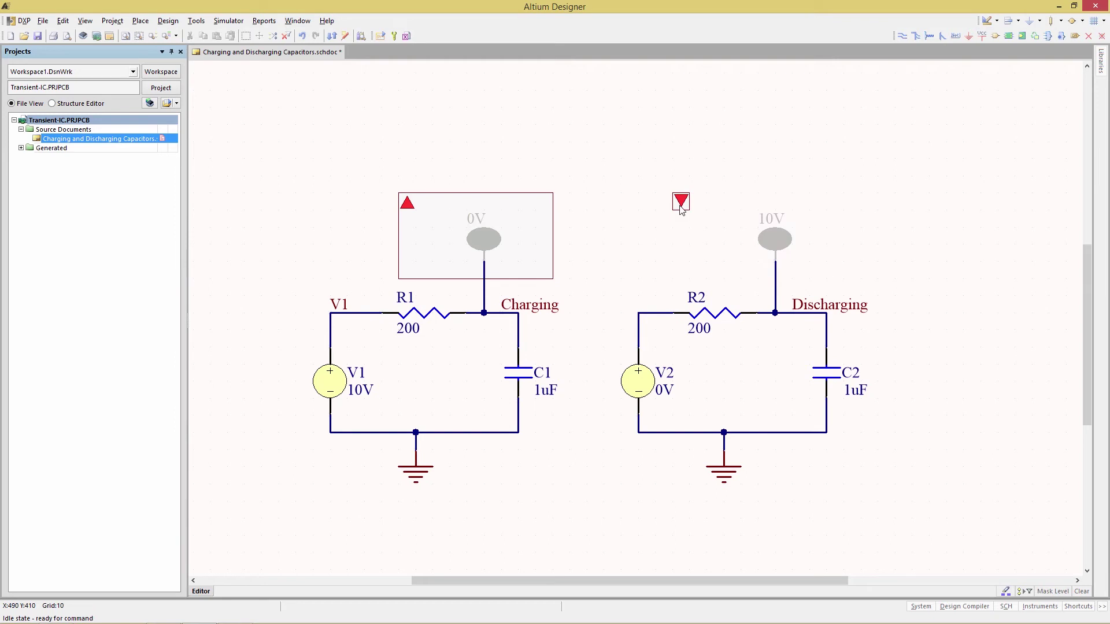
pyautogui.click(404, 204)
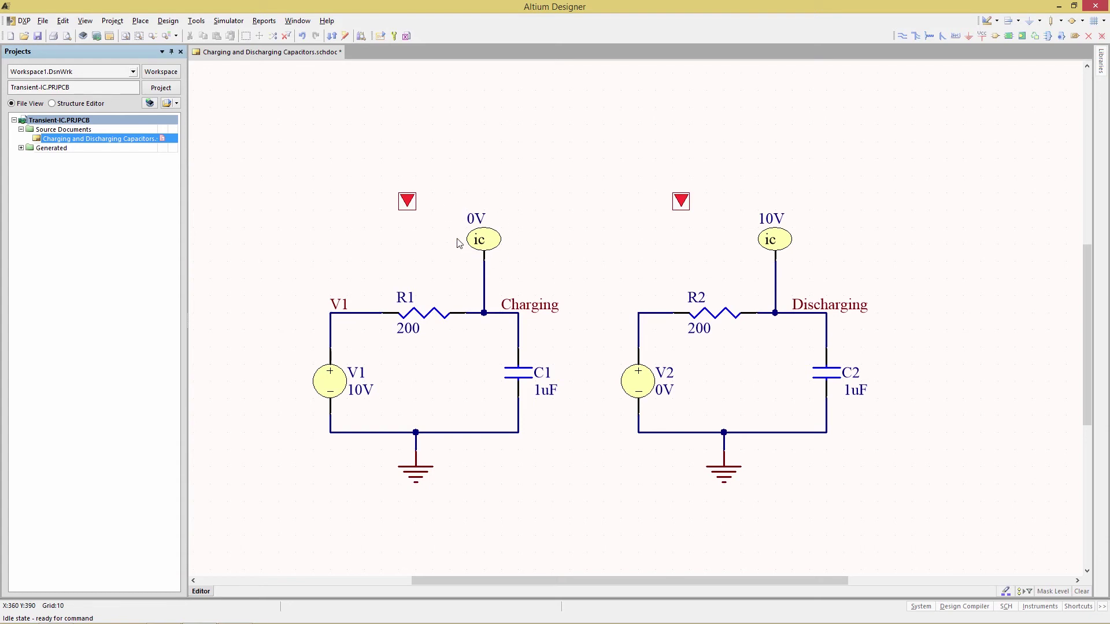
pyautogui.click(408, 203)
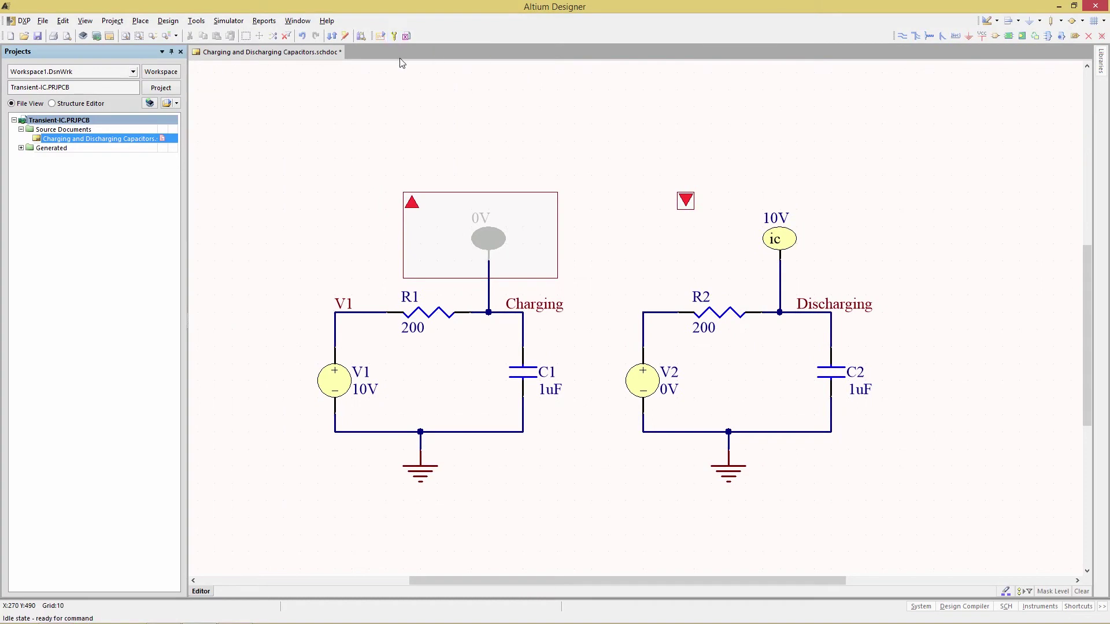
pyautogui.moveTo(374, 38); pyautogui.dragTo(469, 101)
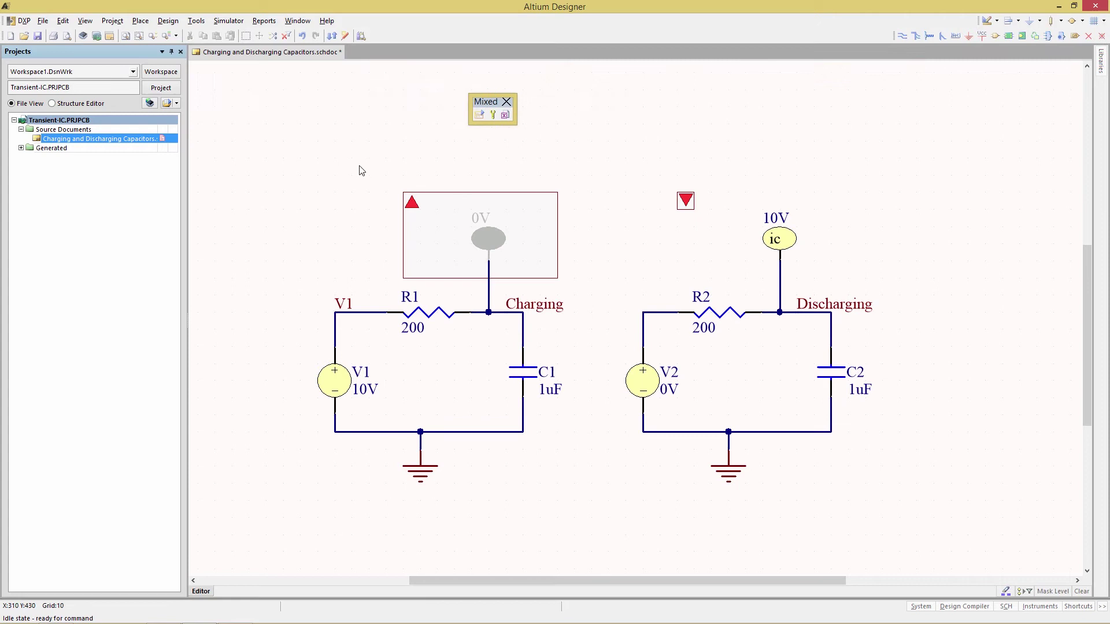
pyautogui.click(492, 114)
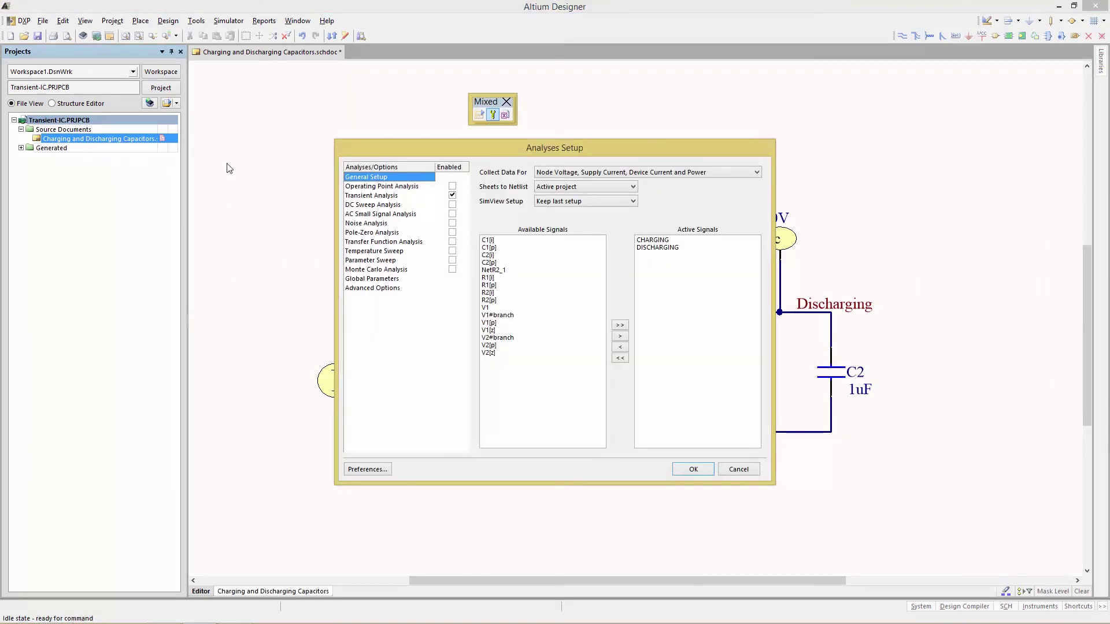
# Review the transient times (2.000m stop, 15.00u step) and turn off Use Initial Conditions.
pyautogui.click(367, 196)
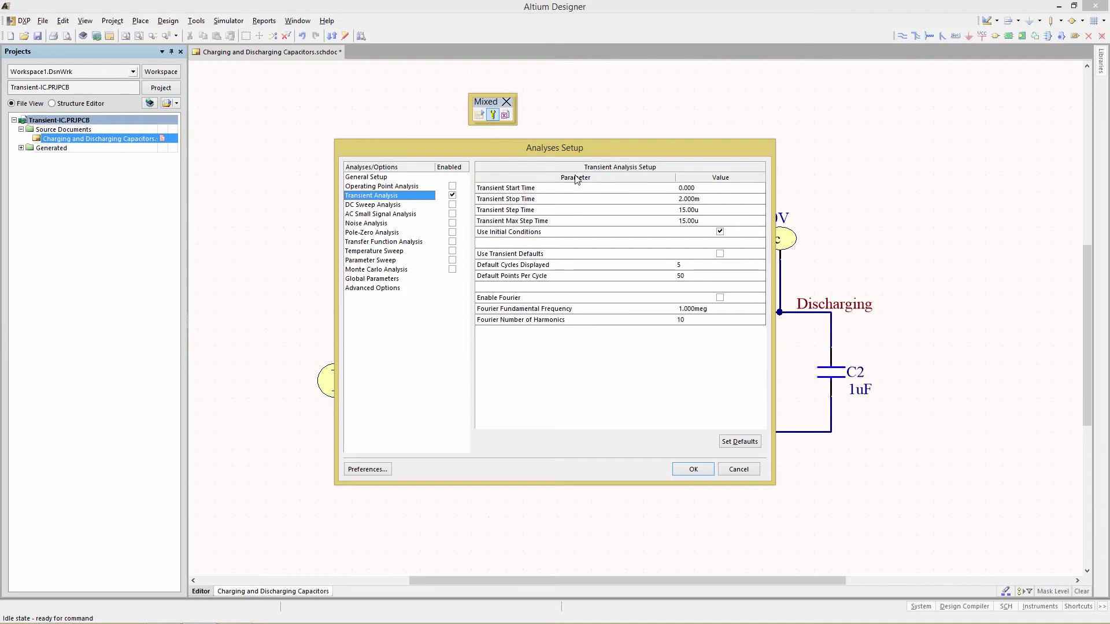
pyautogui.click(494, 190)
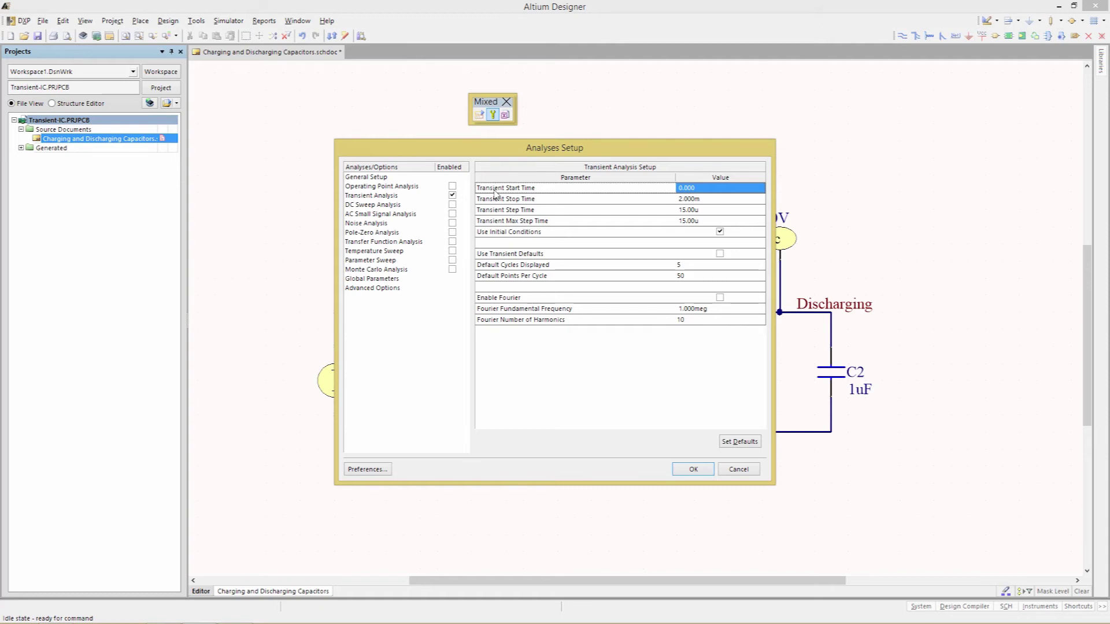
pyautogui.click(495, 200)
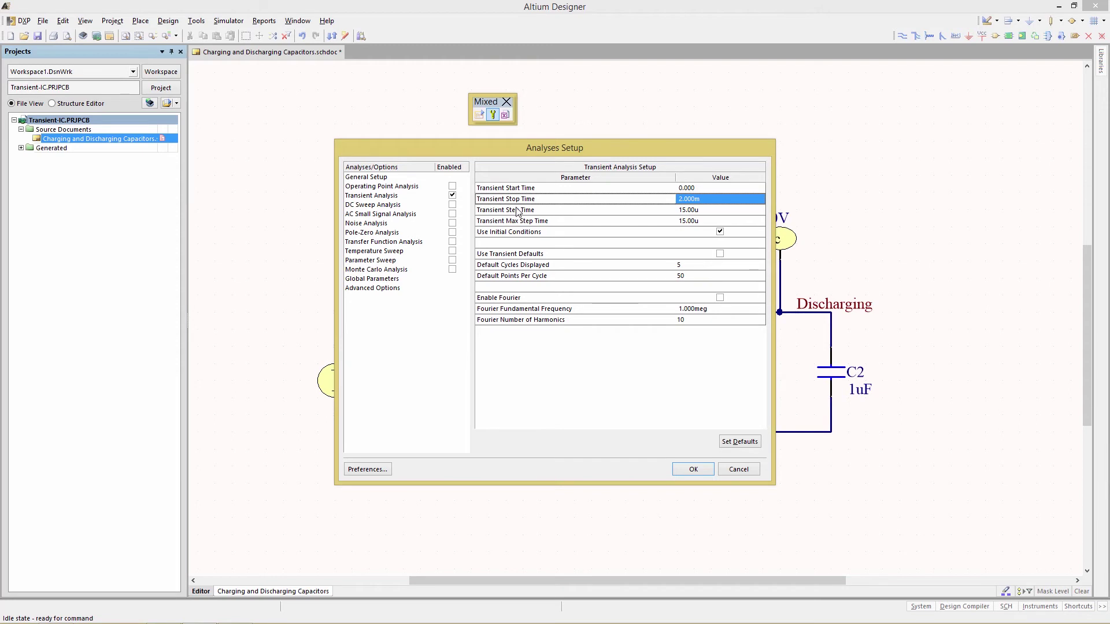
pyautogui.click(518, 211)
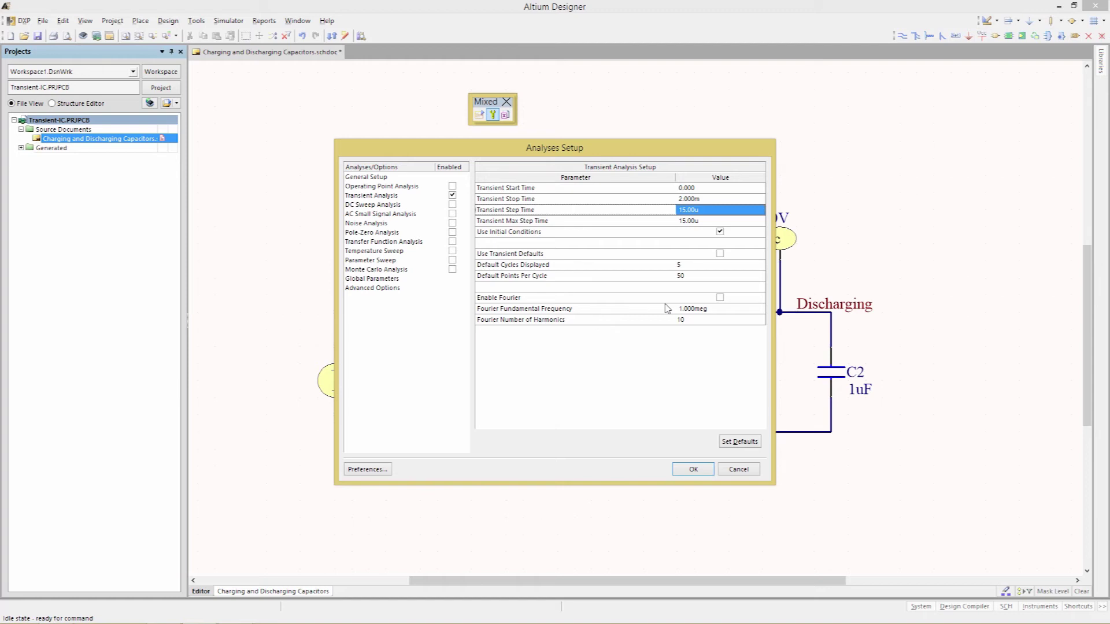
pyautogui.click(508, 222)
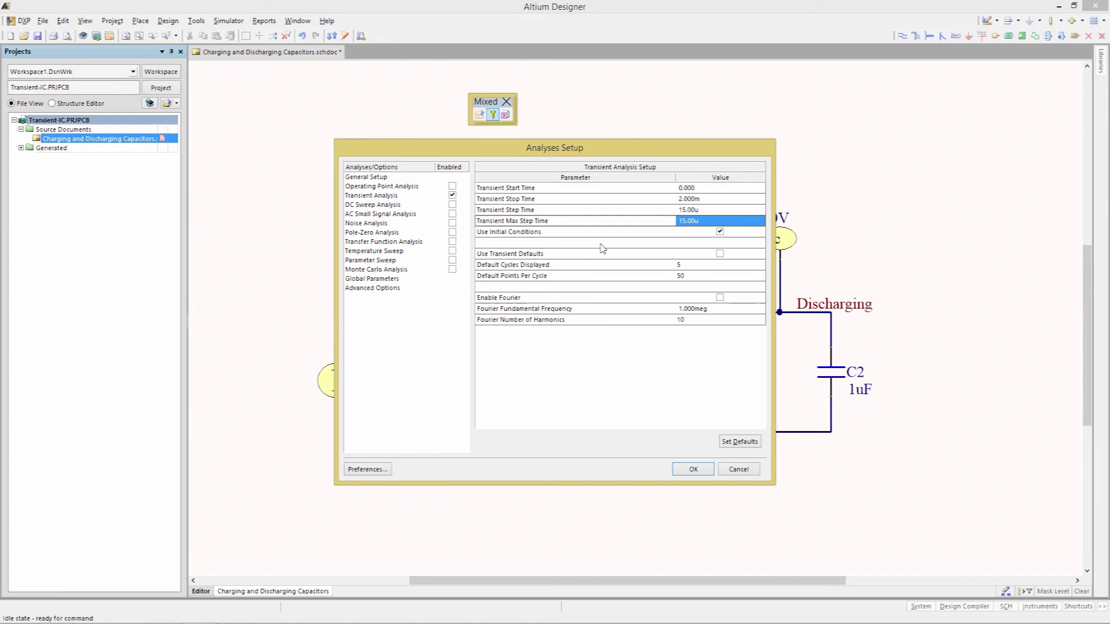
pyautogui.press('Down')
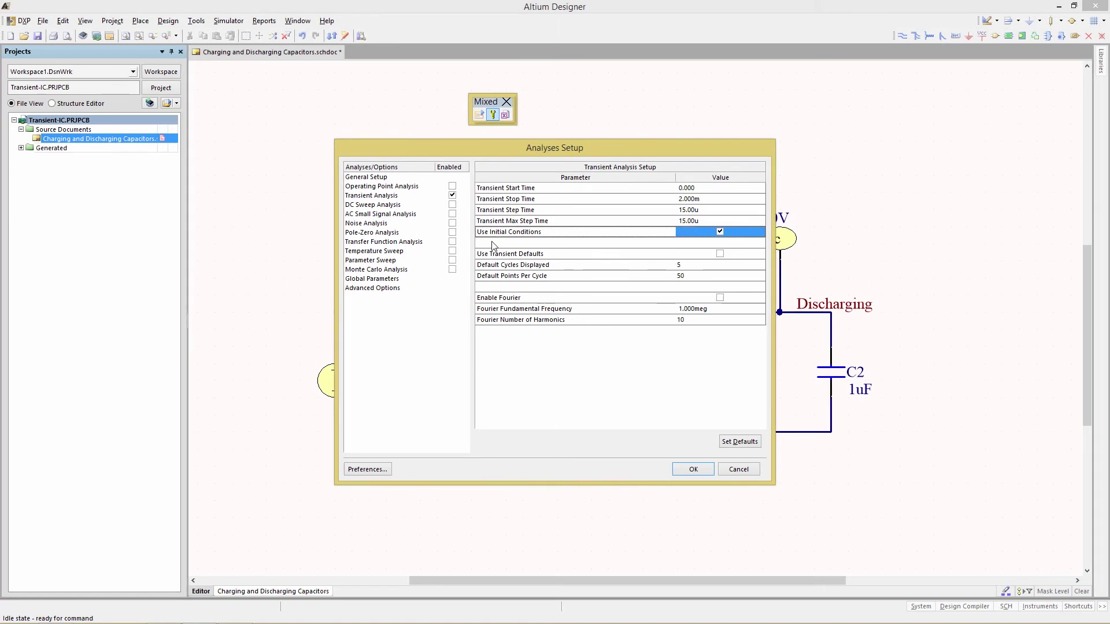
pyautogui.click(720, 232)
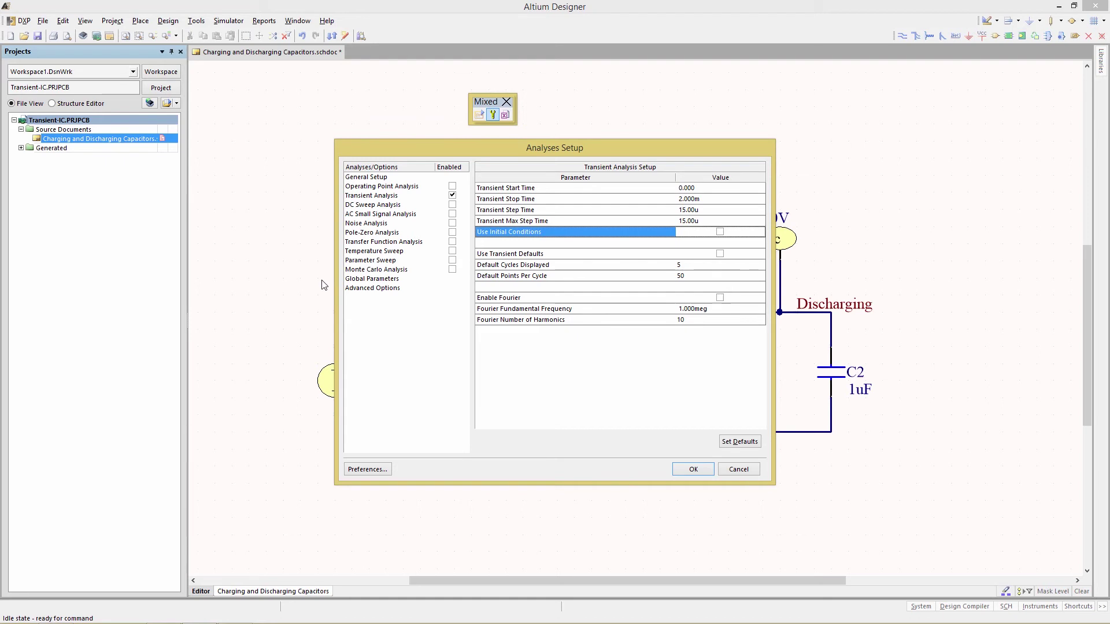
pyautogui.click(358, 177)
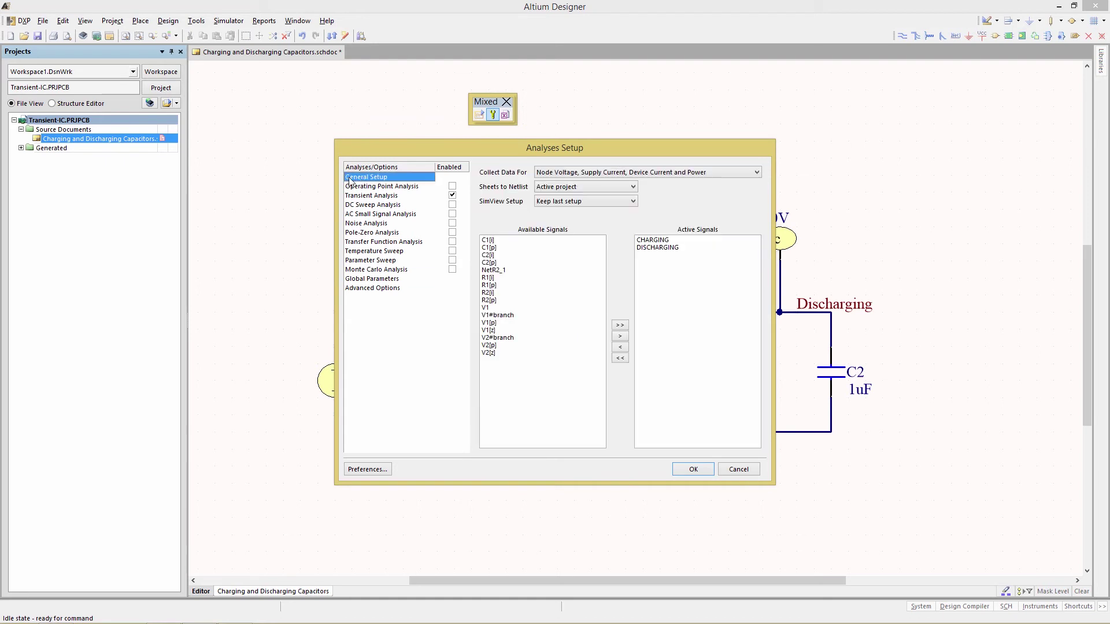
# Select CHARGING and DISCHARGING as active signals and confirm the Analyses Setup.
pyautogui.click(652, 240)
pyautogui.click(656, 248)
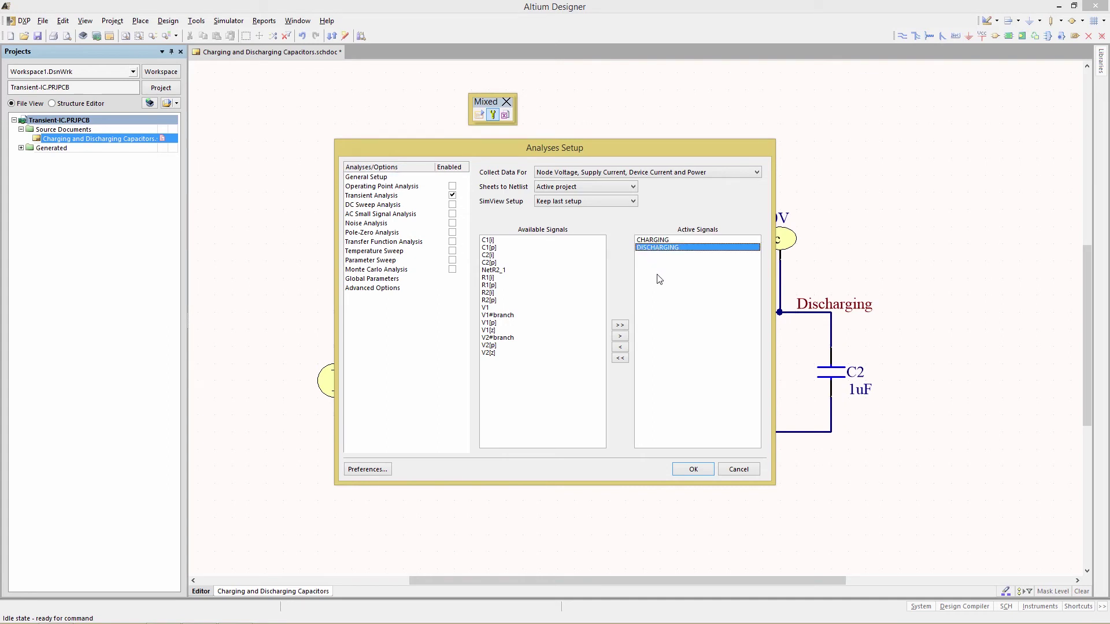
pyautogui.click(684, 471)
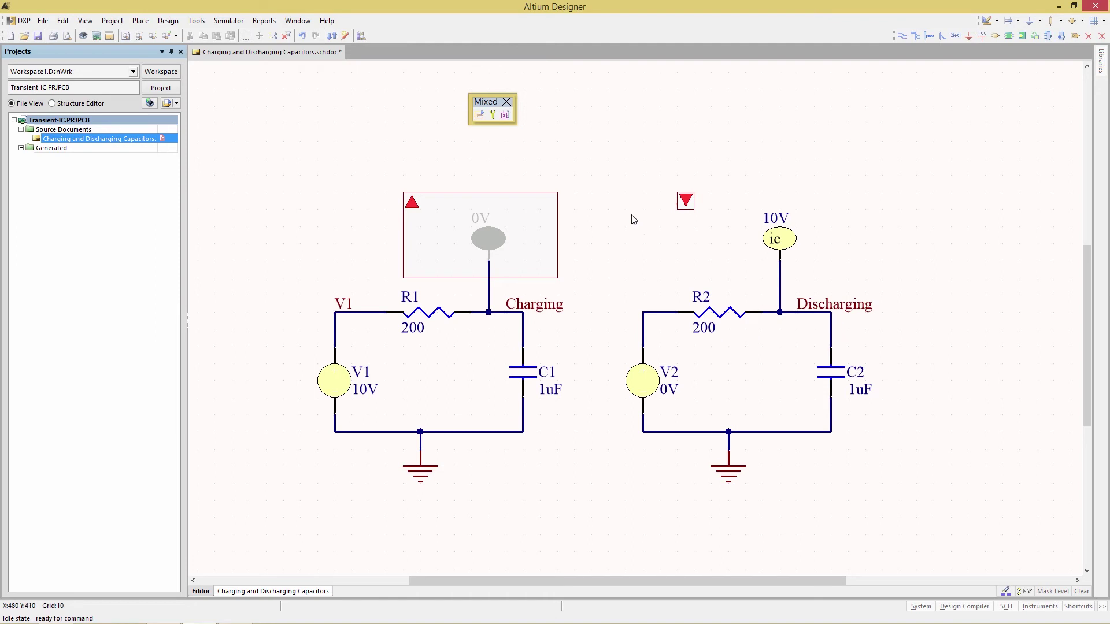
# Run the mixed-signal simulation, select the charging waveform in Transient-IC.sdf, then return to the schematic.
pyautogui.click(480, 116)
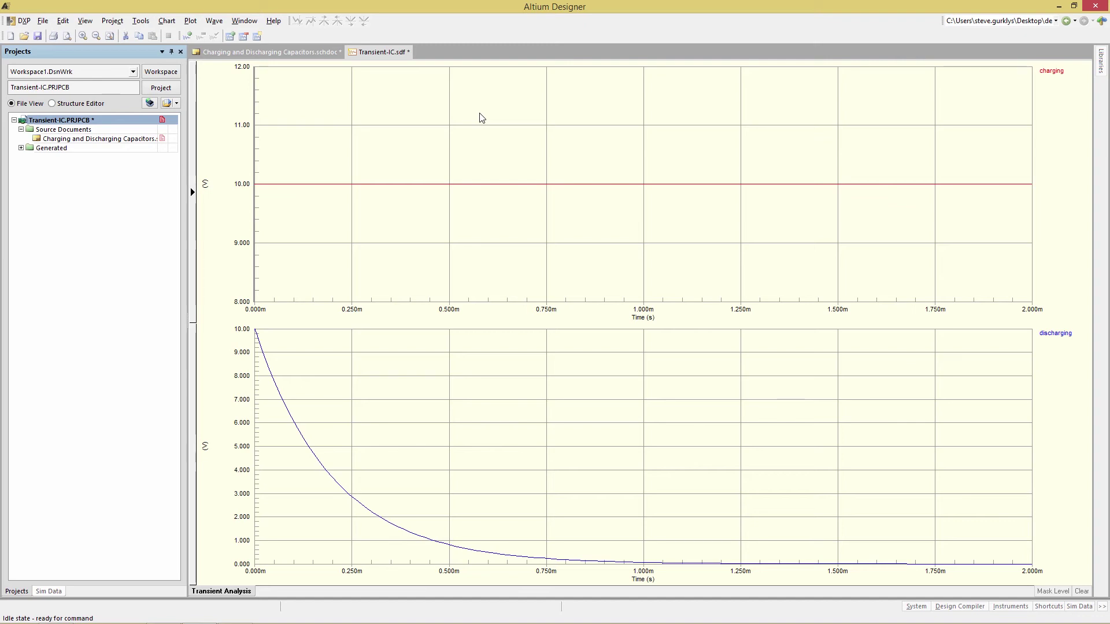
pyautogui.click(1055, 73)
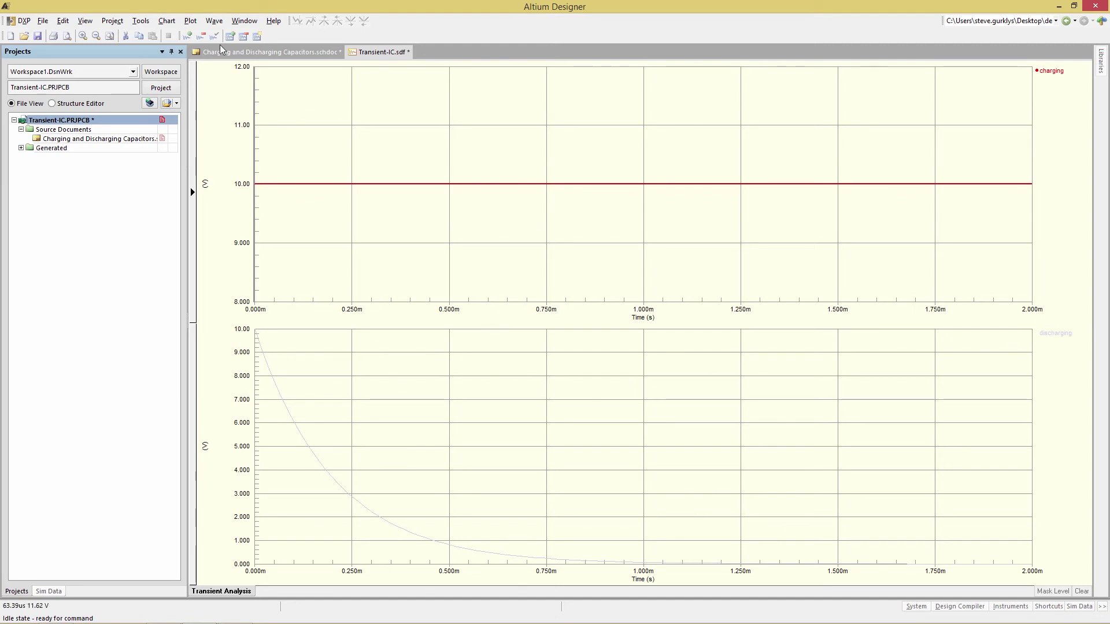
pyautogui.click(250, 53)
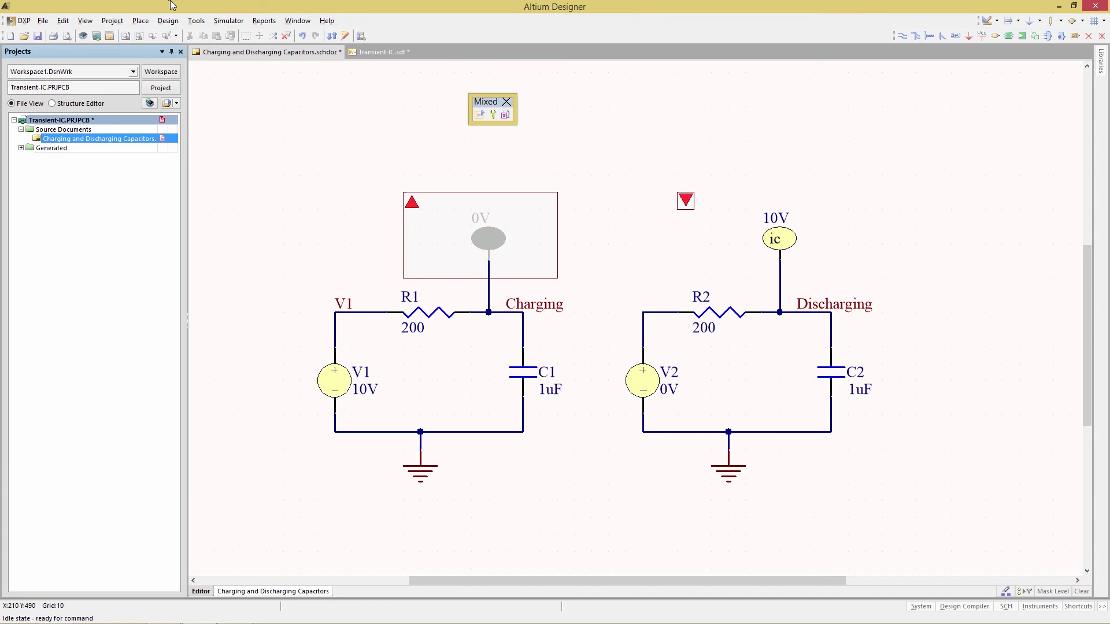
# Compare the Transient-IC.sdf discharging plot with the capacitor schematic, ending on the schematic.
pyautogui.click(375, 48)
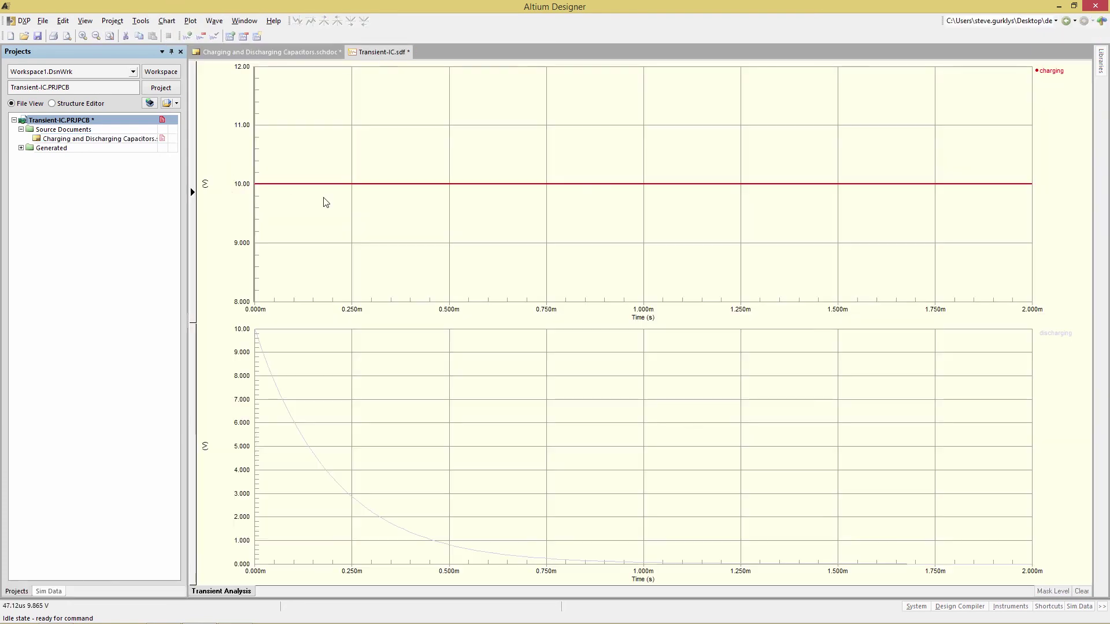
pyautogui.click(1051, 340)
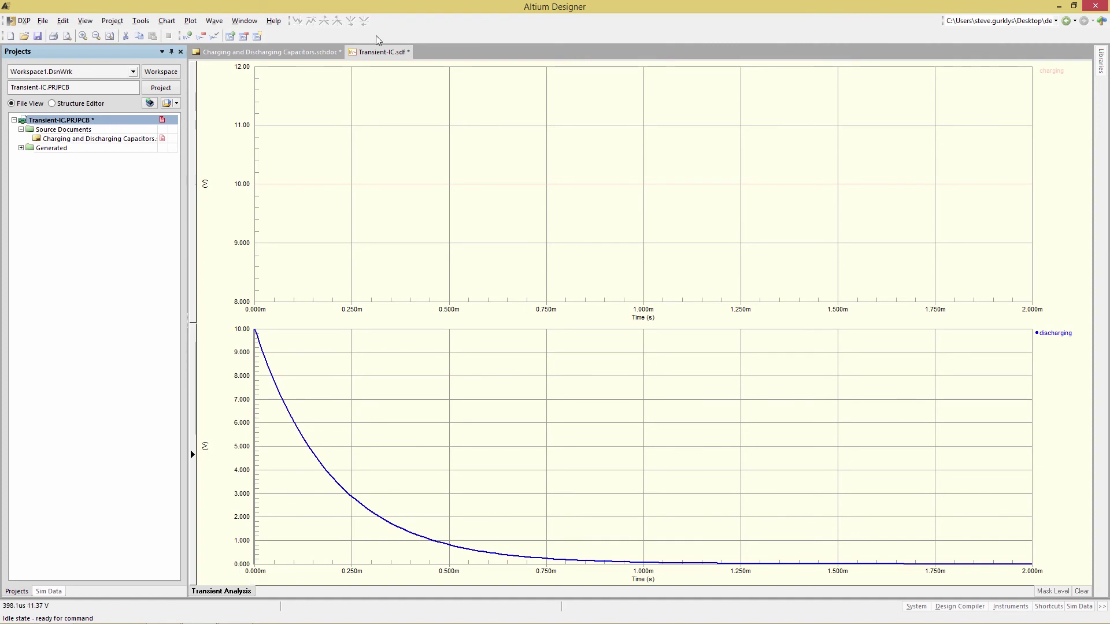
pyautogui.click(278, 53)
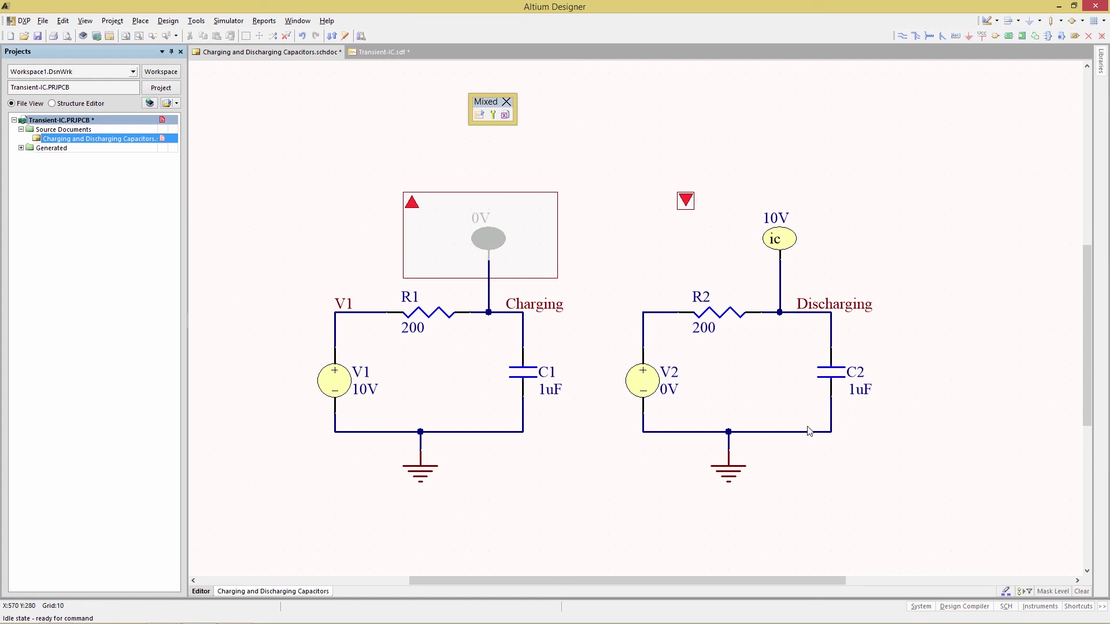
pyautogui.click(391, 51)
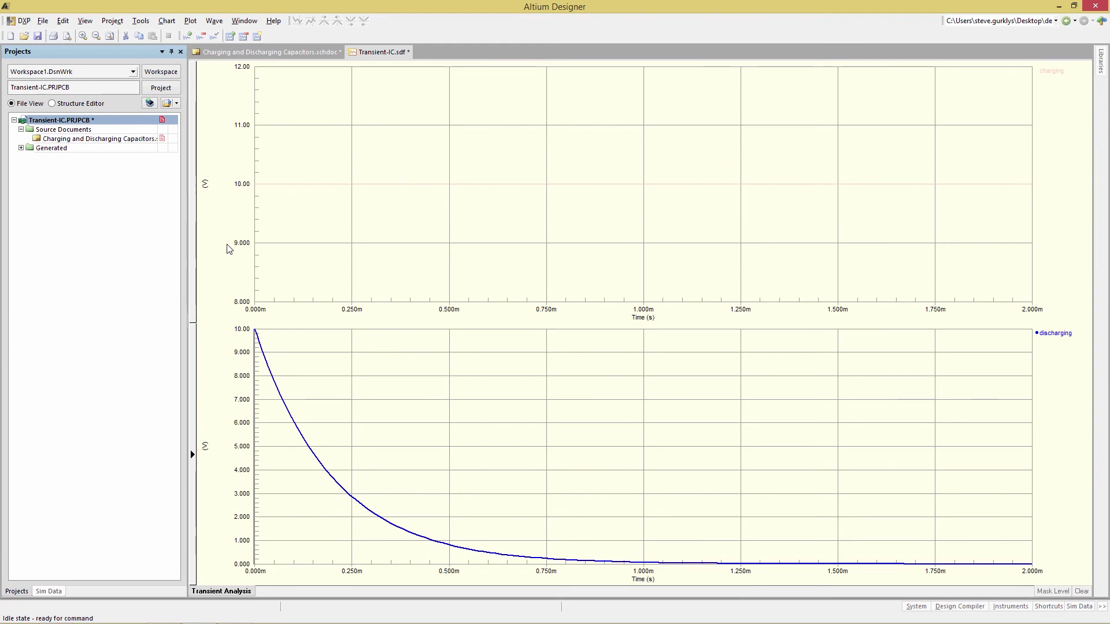
pyautogui.click(270, 52)
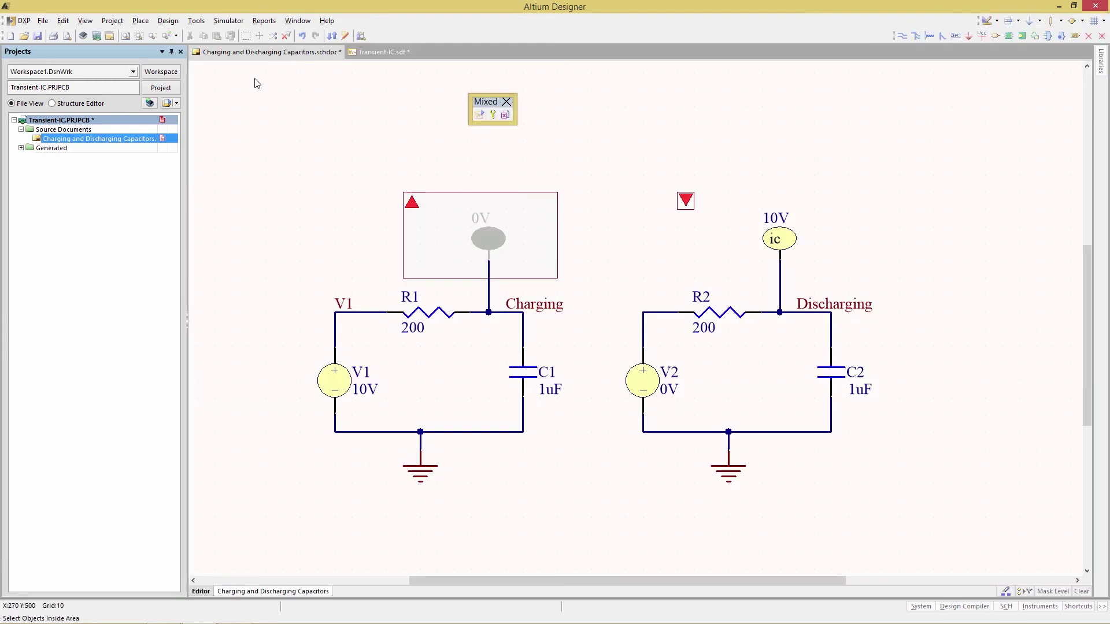
# Unmask the charging node's 0V initial condition and rerun the transient simulation.
pyautogui.click(413, 204)
pyautogui.click(411, 203)
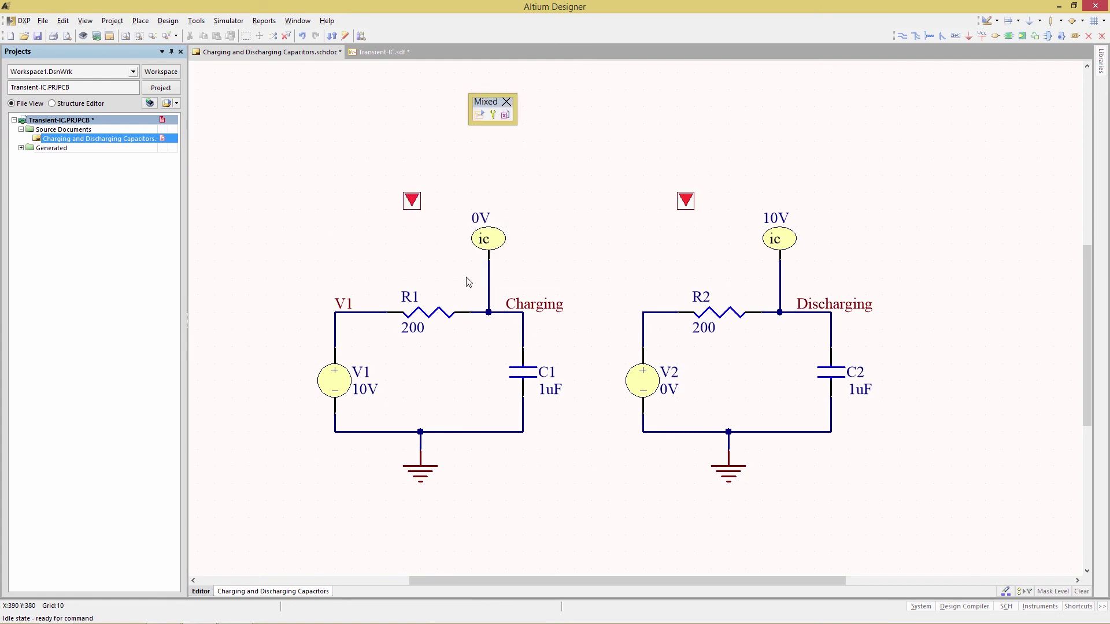
pyautogui.click(479, 114)
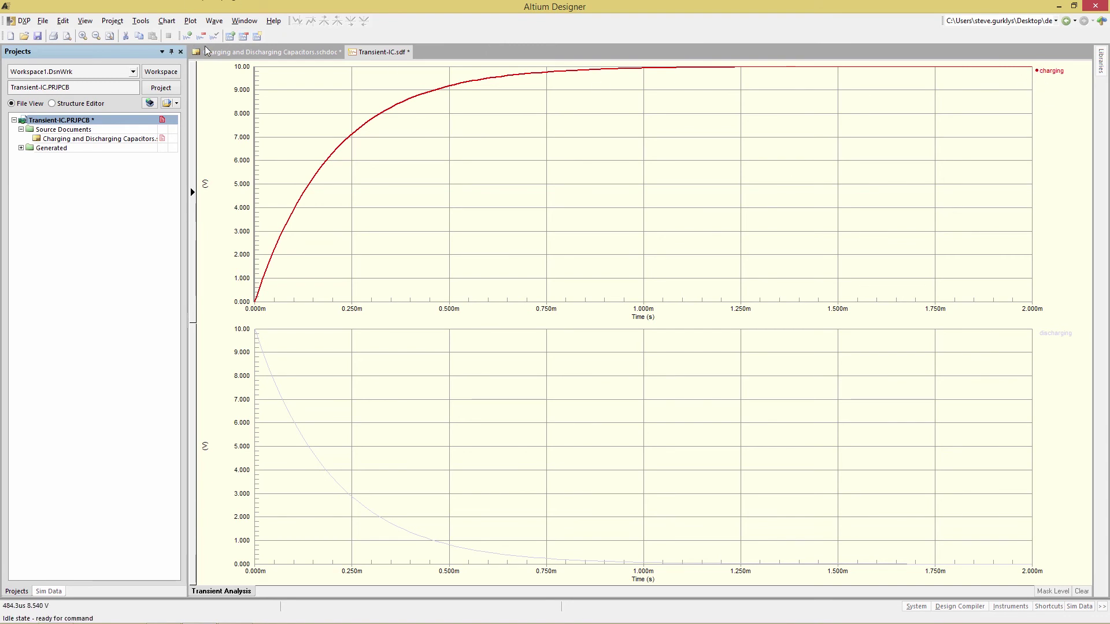
# On the schematic, mask out both the 0V and 10V initial-condition probes.
pyautogui.click(257, 52)
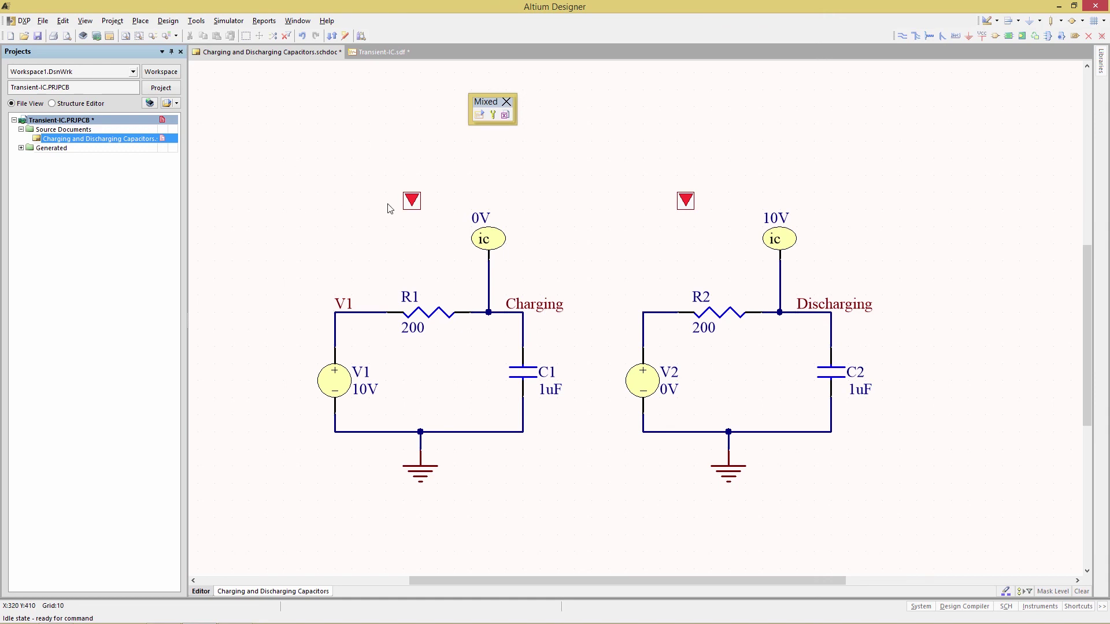
pyautogui.click(412, 201)
pyautogui.click(685, 201)
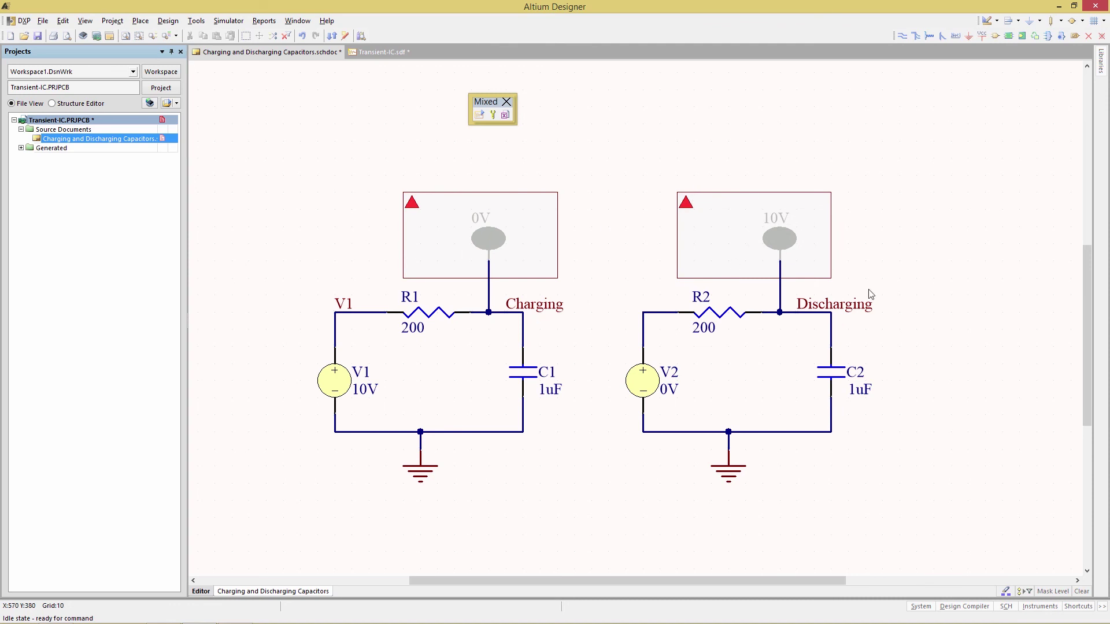
# Set C1's model Initial Voltage to 0 and place the 0v label beneath 1uF.
pyautogui.doubleClick(523, 372)
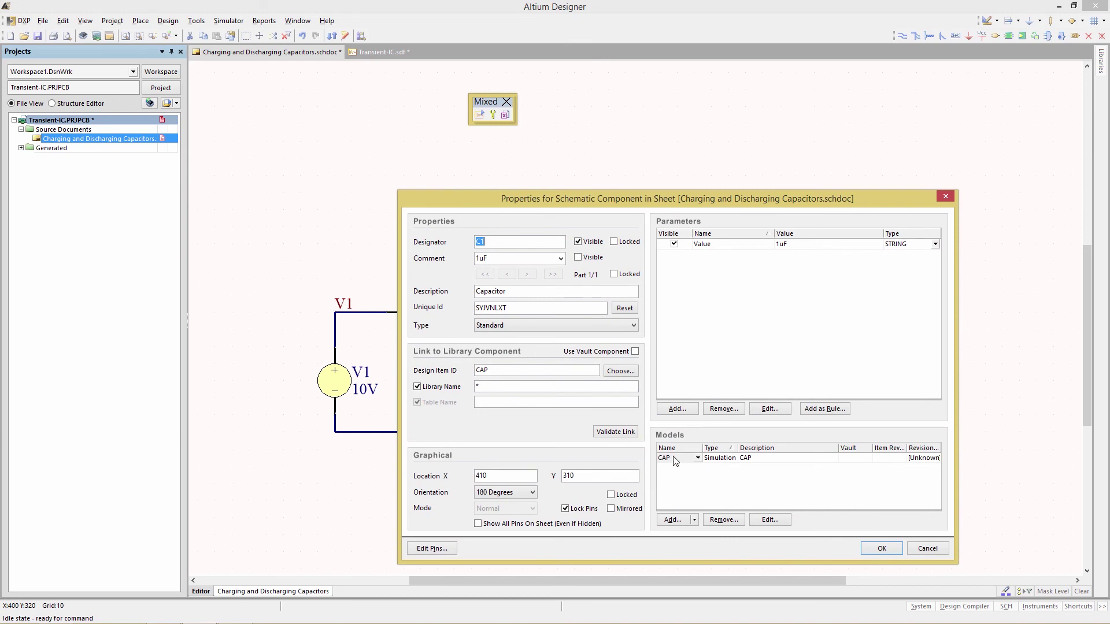
pyautogui.click(769, 520)
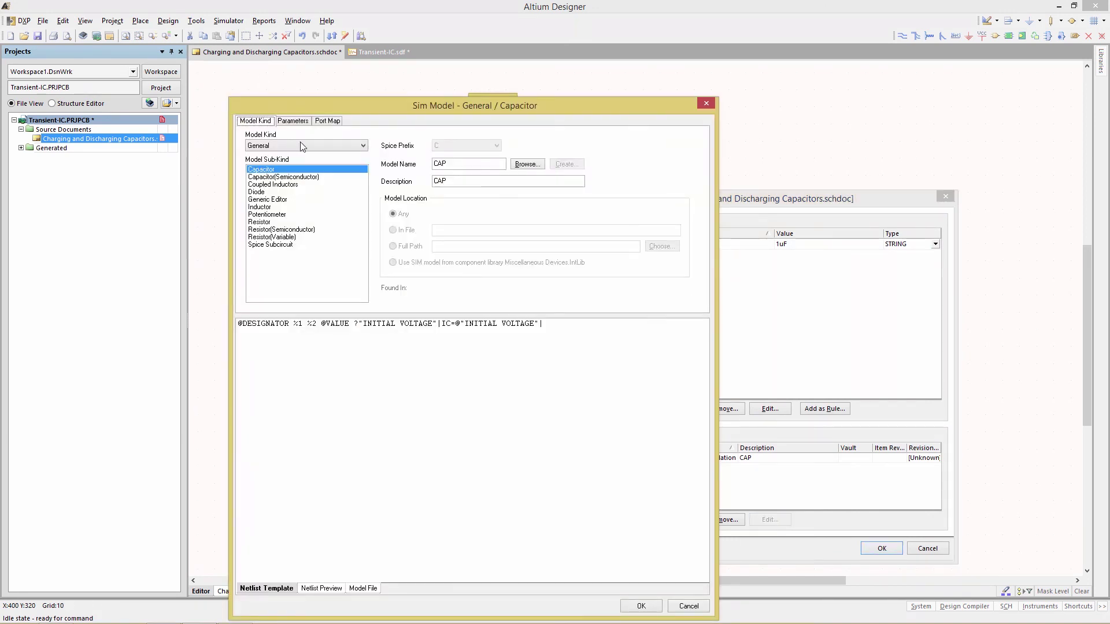
pyautogui.click(294, 122)
pyautogui.click(320, 160)
pyautogui.write('0v')
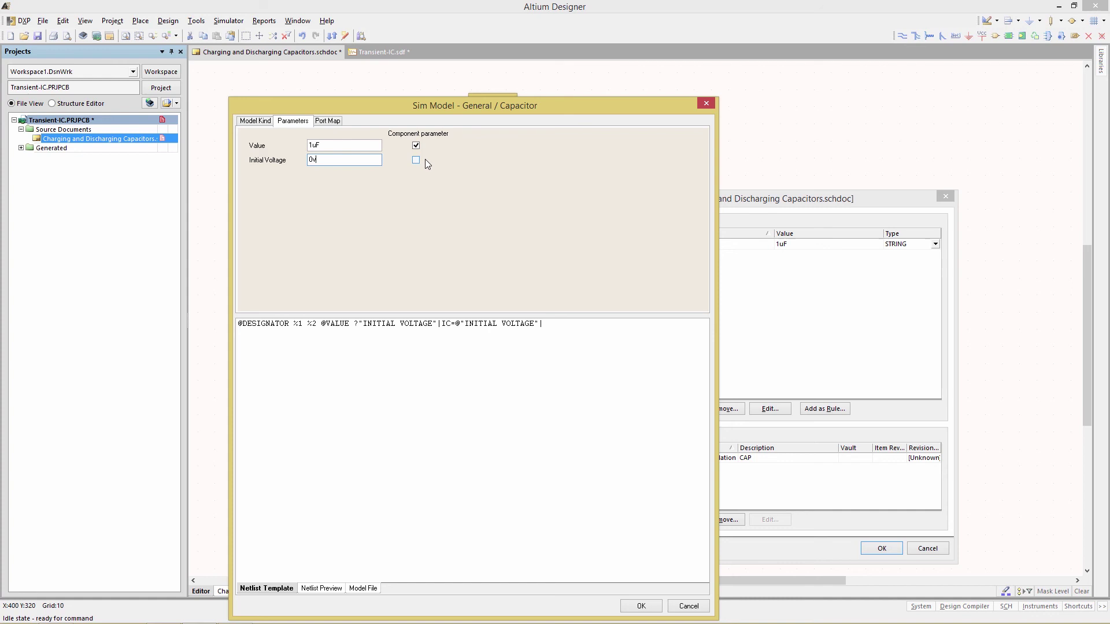
pyautogui.click(638, 606)
pyautogui.click(880, 548)
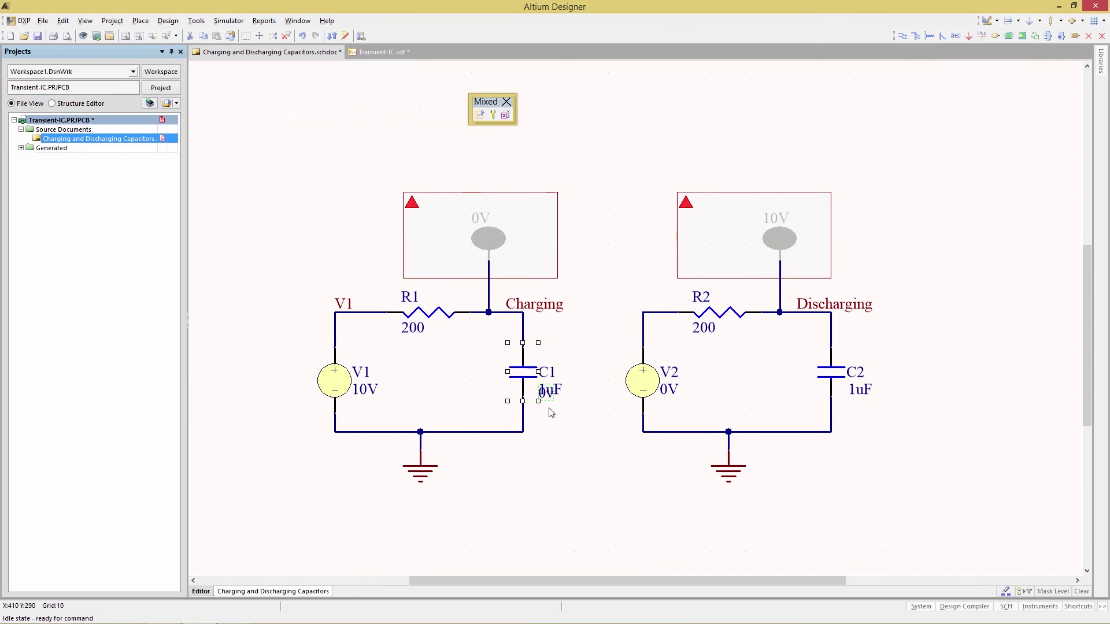
pyautogui.moveTo(538, 414)
pyautogui.mouseDown()
pyautogui.moveTo(540, 436)
pyautogui.moveTo(541, 414)
pyautogui.mouseUp()
# Enter 25 as C2's model Initial Voltage and accept both dialogs.
pyautogui.doubleClick(835, 380)
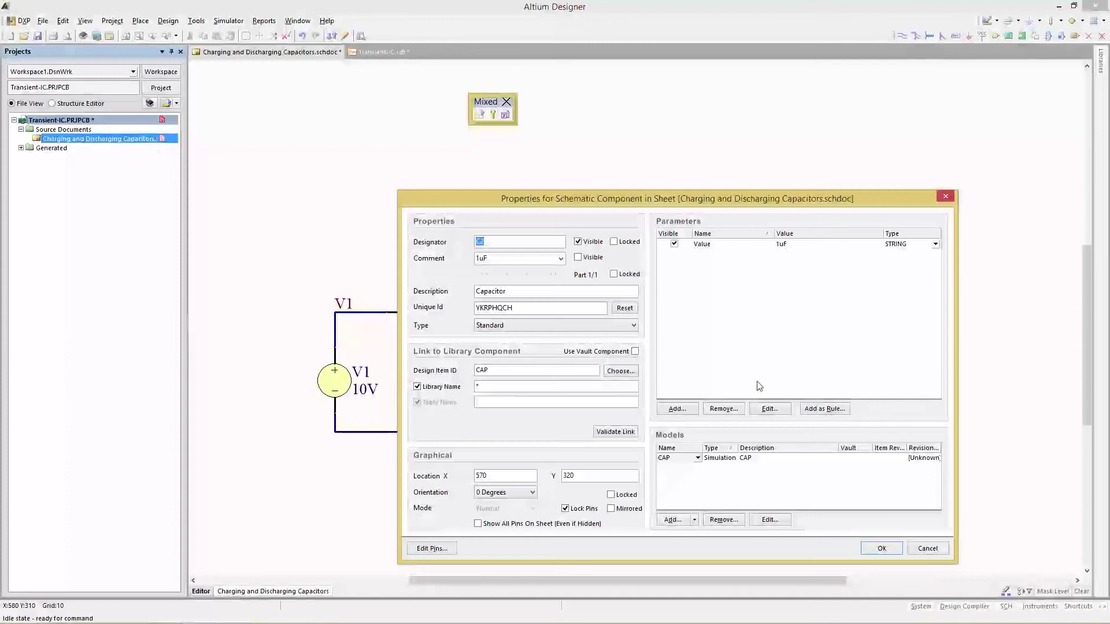
pyautogui.click(767, 519)
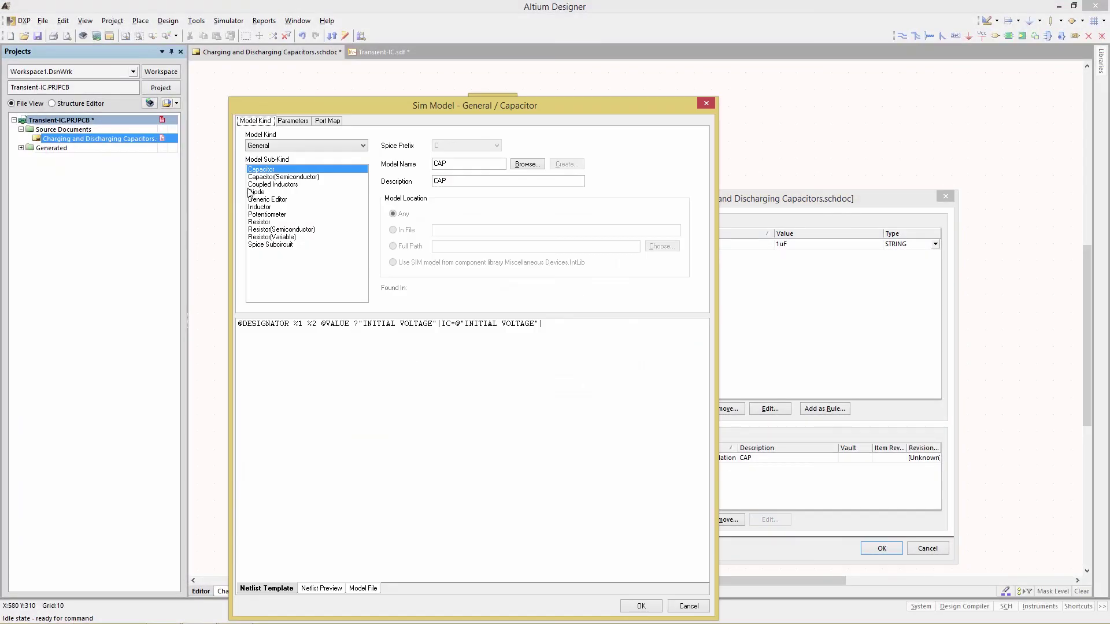
pyautogui.click(292, 121)
pyautogui.click(335, 161)
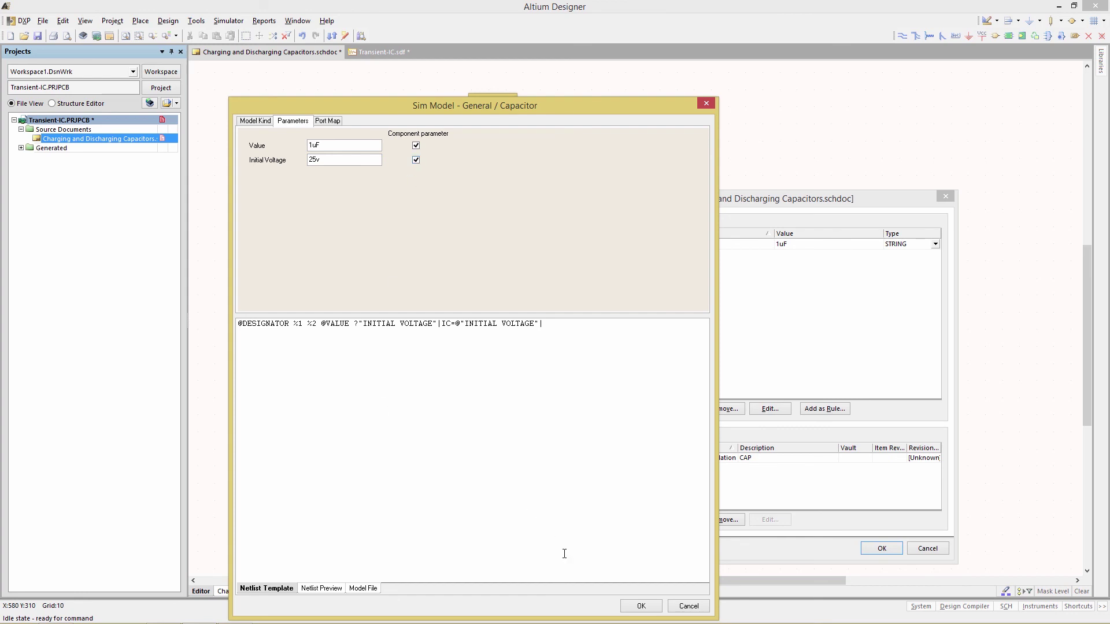
pyautogui.click(640, 606)
pyautogui.click(881, 548)
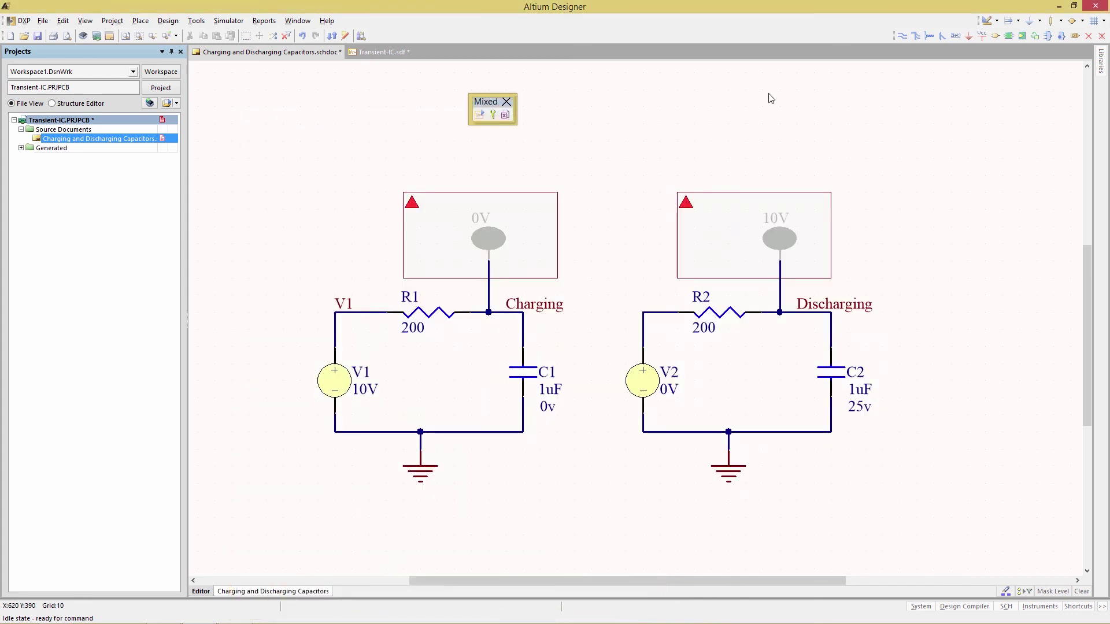
# Rerun the simulation, confirm charging stays flat at 10V and discharging at 0V, then return to the schematic.
pyautogui.click(479, 115)
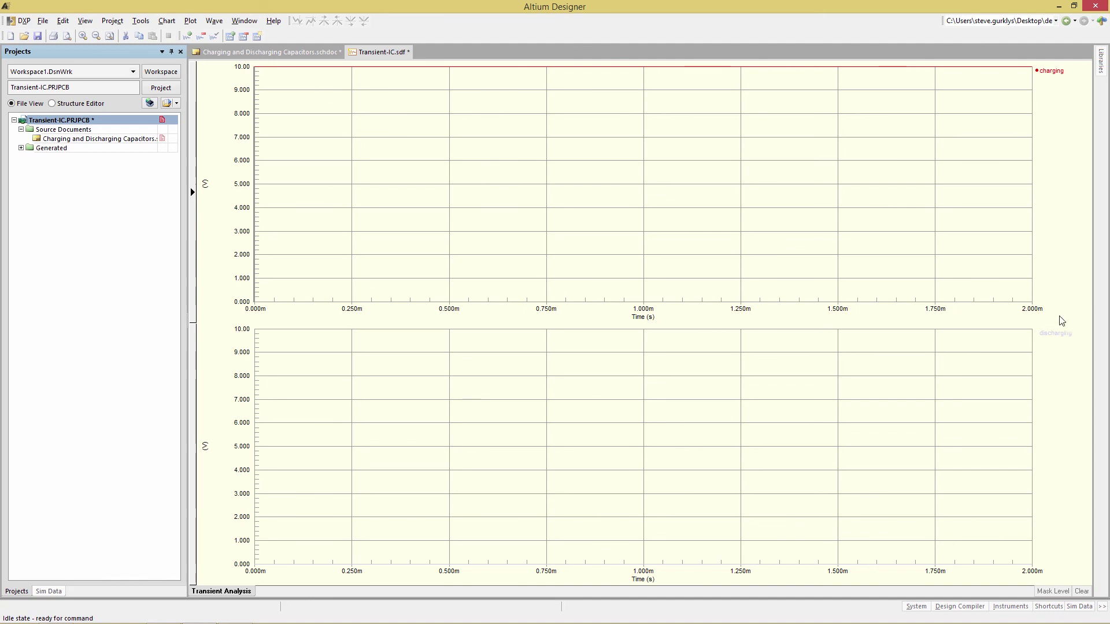
pyautogui.click(1049, 335)
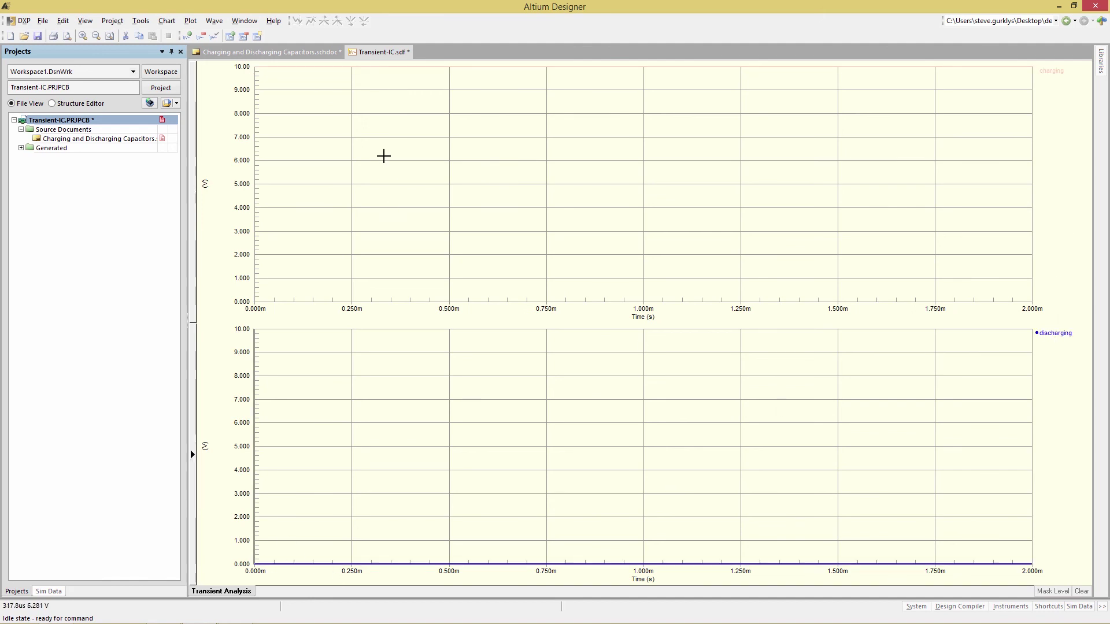
pyautogui.hotkey('ctrl', 'Tab')
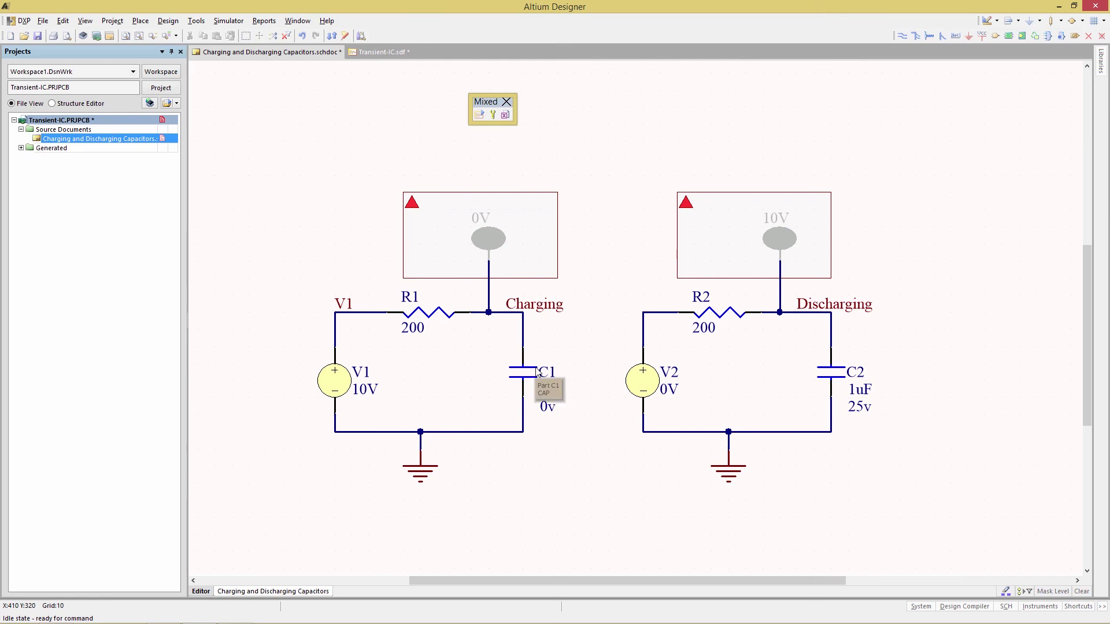
# Enable Use Initial Conditions in the Transient Analysis settings of the Mixed Sim setup.
pyautogui.click(370, 52)
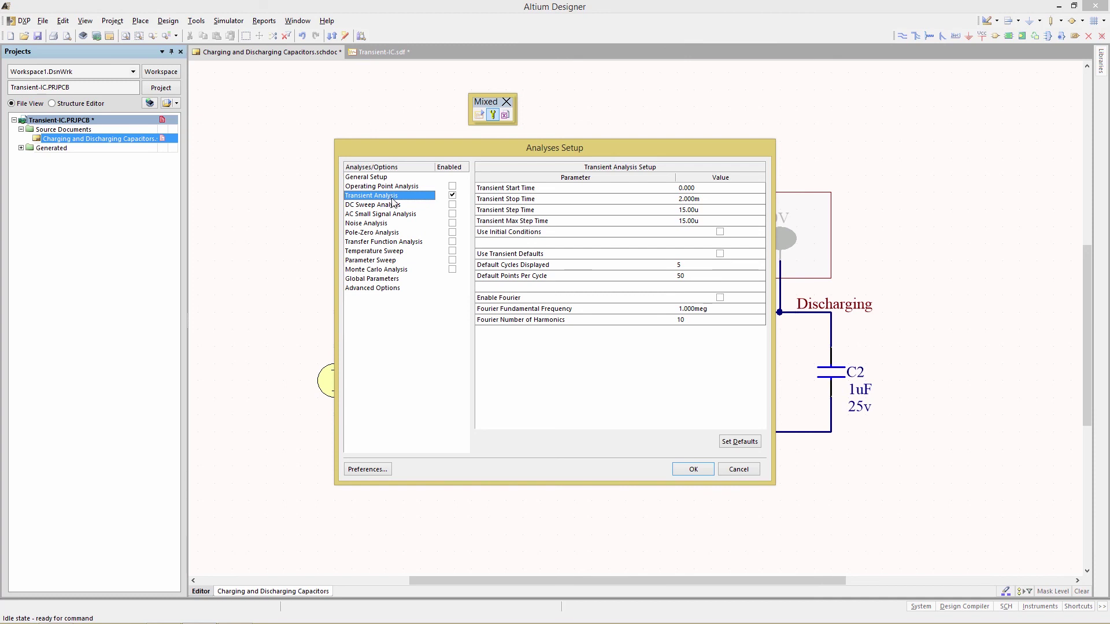
pyautogui.click(509, 234)
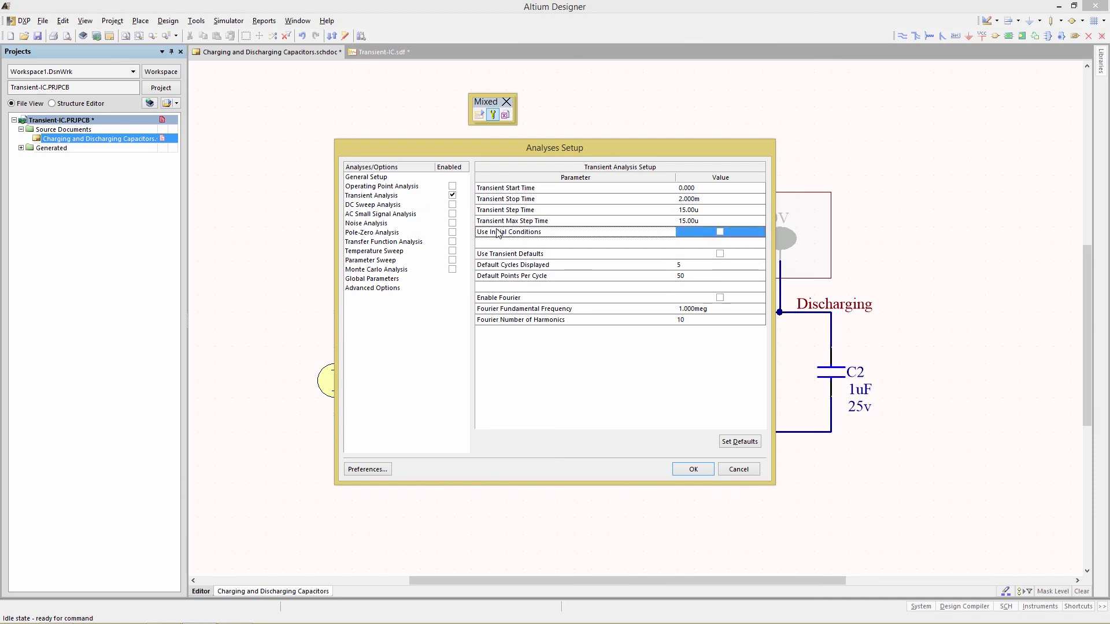
pyautogui.click(719, 232)
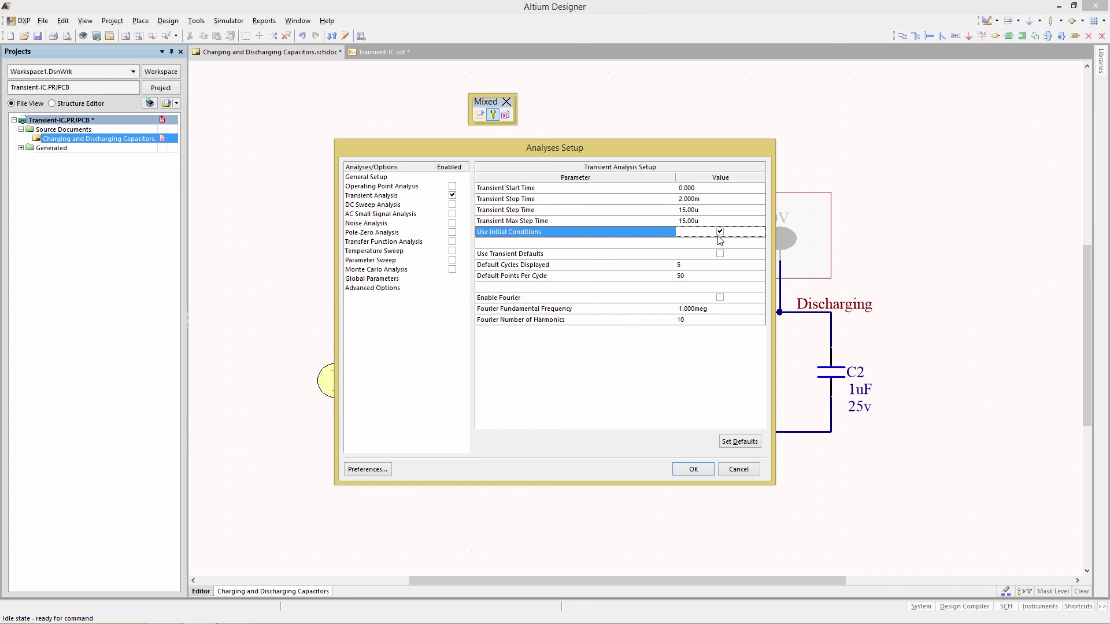
pyautogui.click(686, 470)
# Rerun the simulation, compare charging rising to 10V and discharging decaying from 25V, then return to the schematic.
pyautogui.click(479, 115)
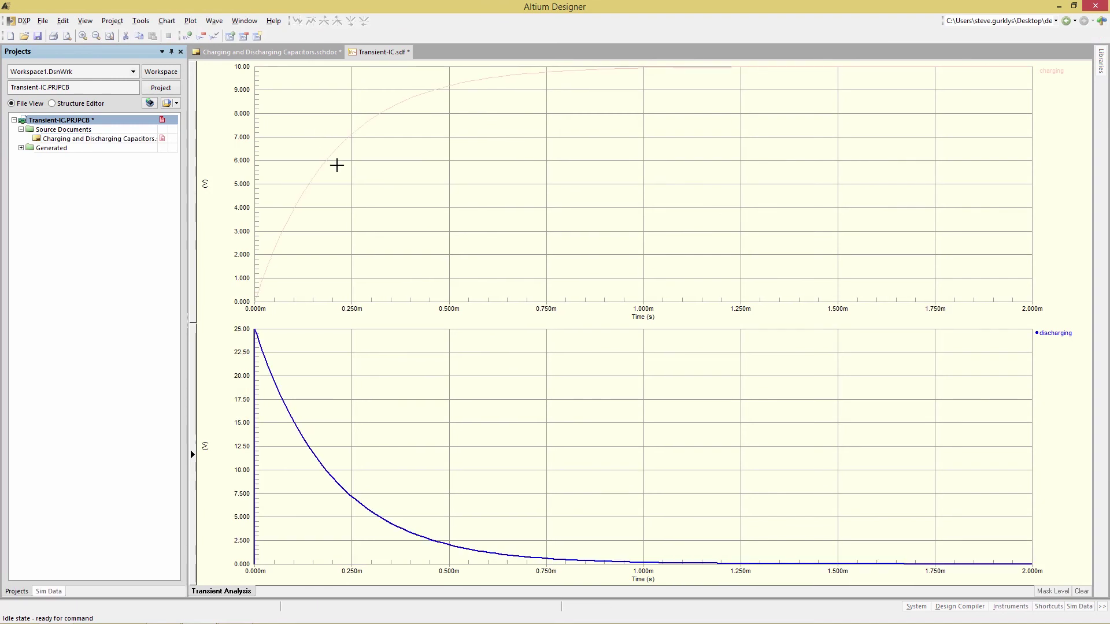
pyautogui.click(1046, 71)
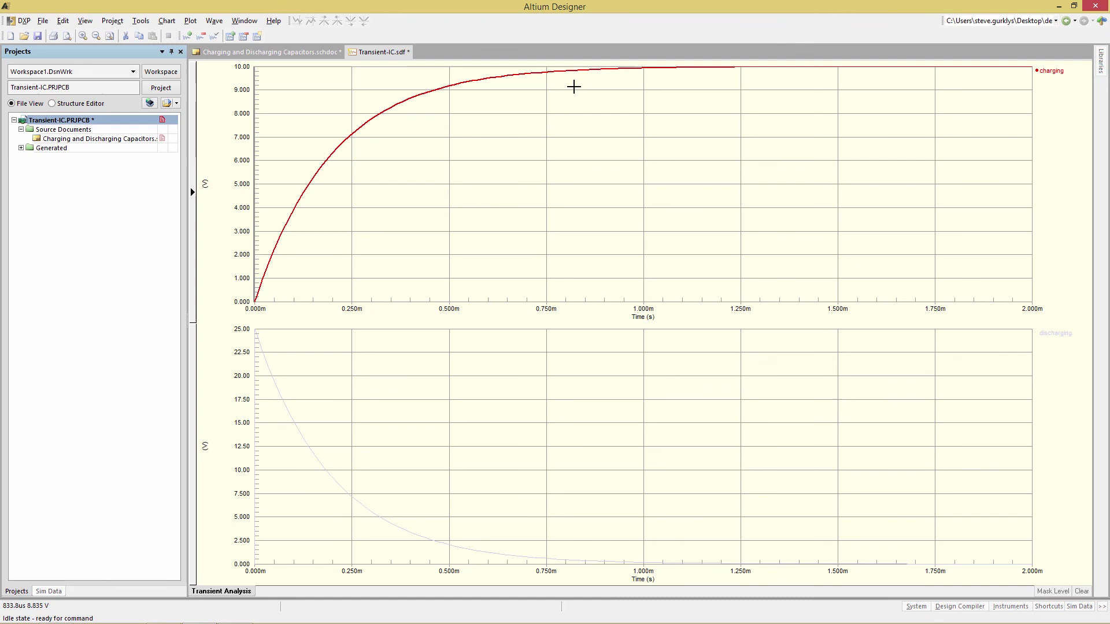
pyautogui.click(1055, 334)
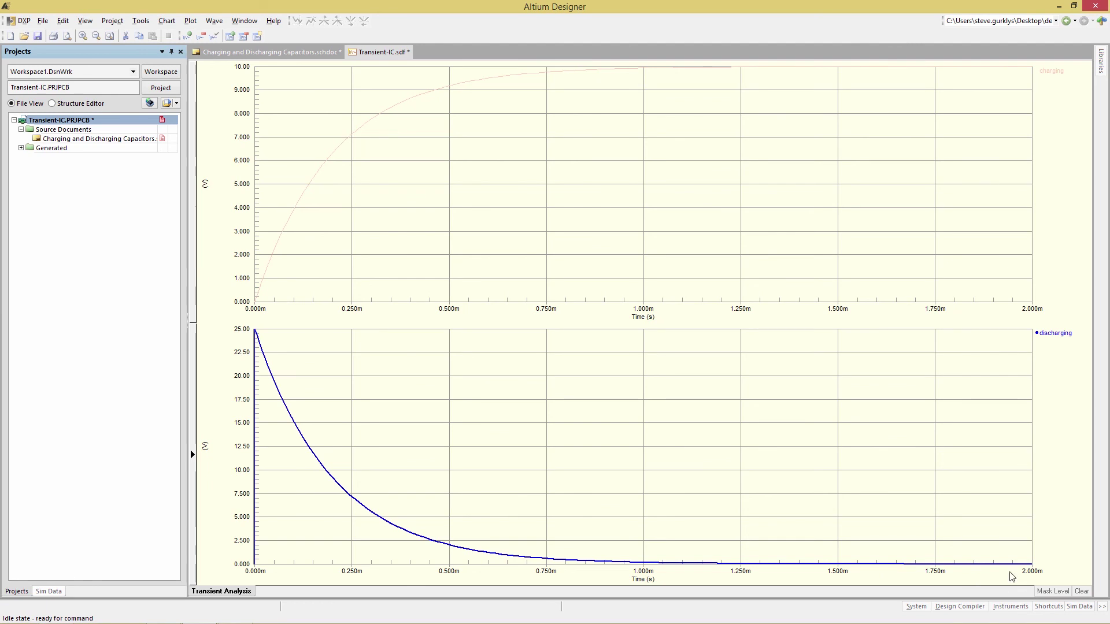
pyautogui.click(231, 53)
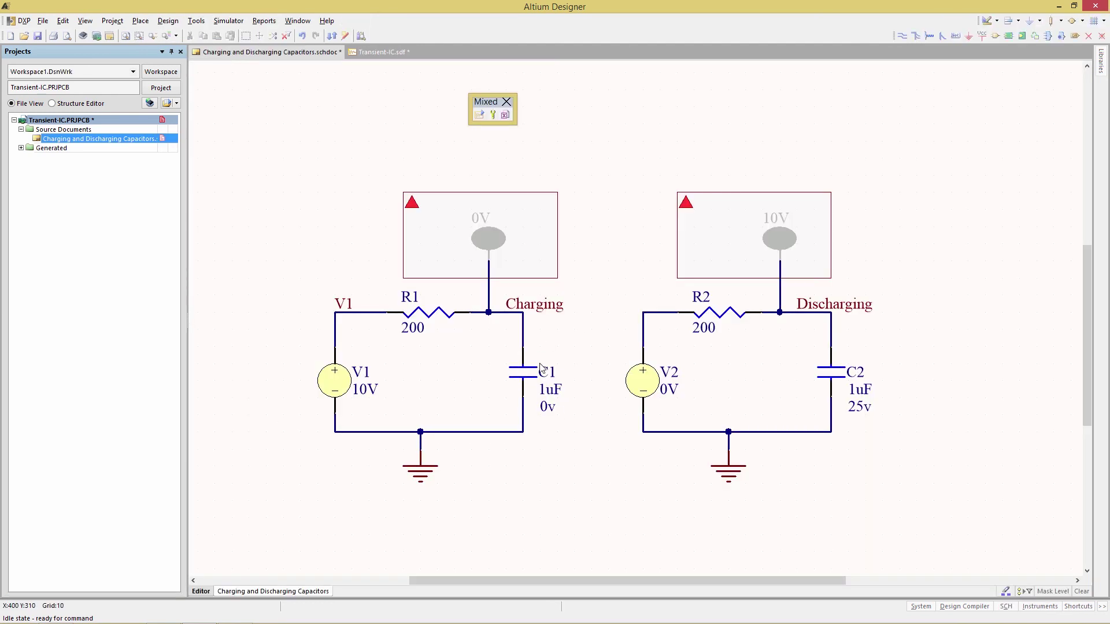